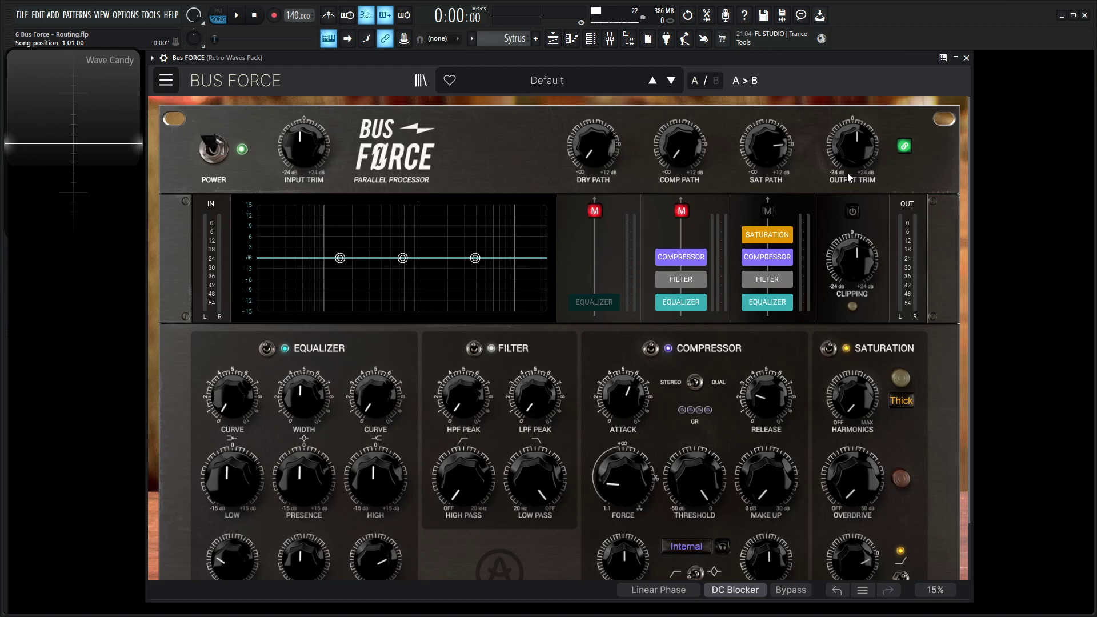
- Show the Dry/Comp/Sat routing diagram and toggle the Sat path equalizer off and back on
mouse_move(867, 160)
click(601, 164)
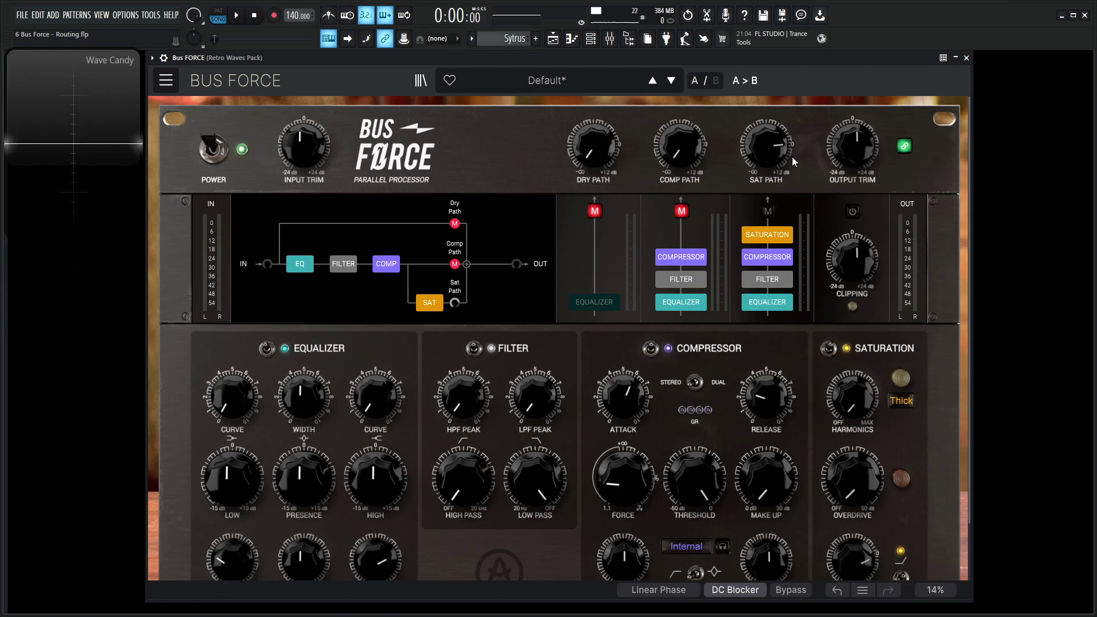
mouse_move(775, 145)
click(777, 308)
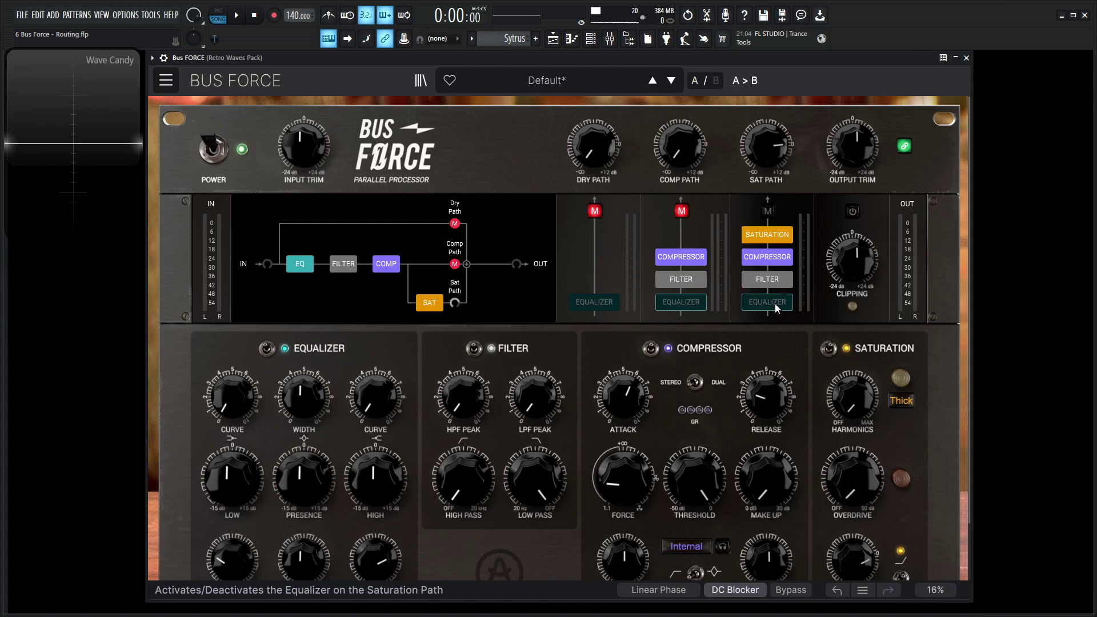
click(777, 307)
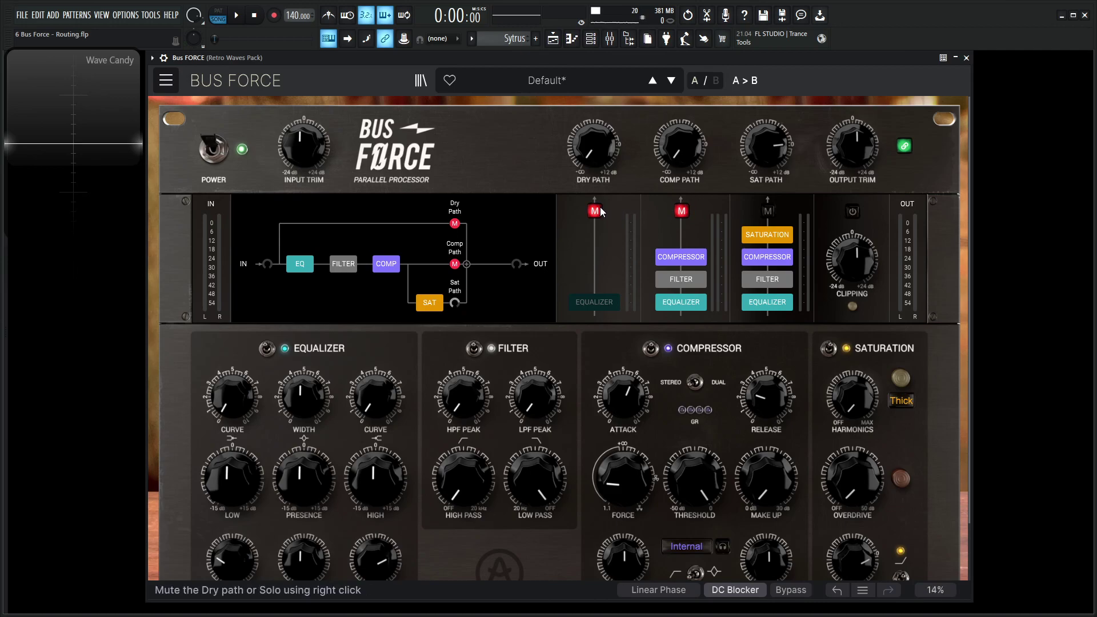
- Unmute the Comp and Dry paths, raise the Comp level, and set Dry Path to -9.55 dB
click(682, 212)
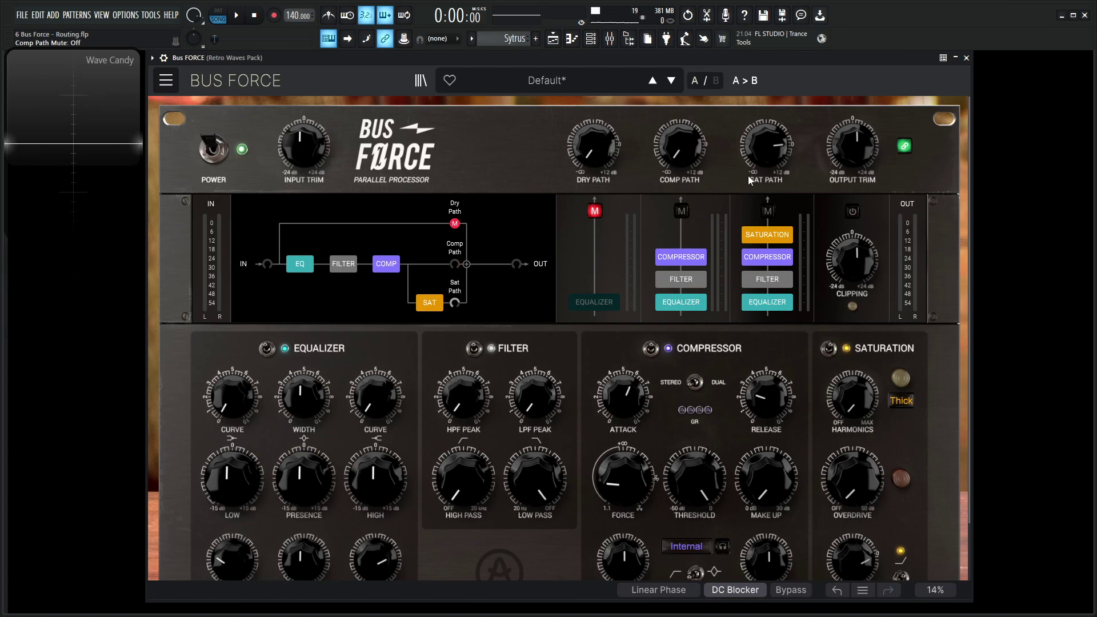
drag(698, 171, 683, 146)
click(594, 212)
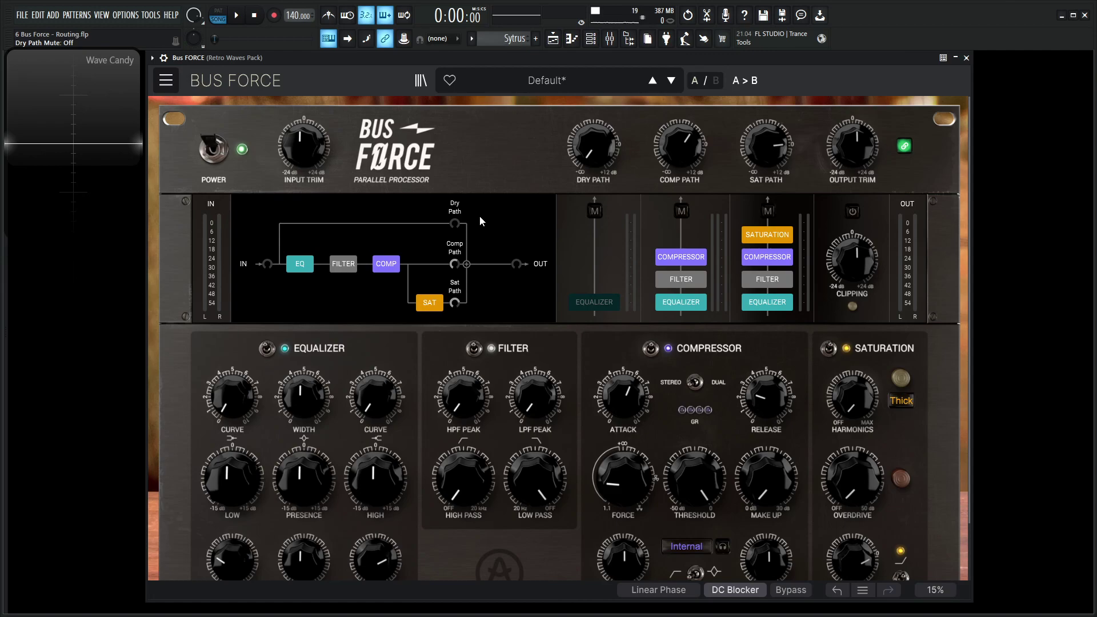
drag(593, 145, 593, 105)
- Load a New Default preset and enable the Filter on the Comp and Sat paths
mouse_move(855, 155)
click(165, 80)
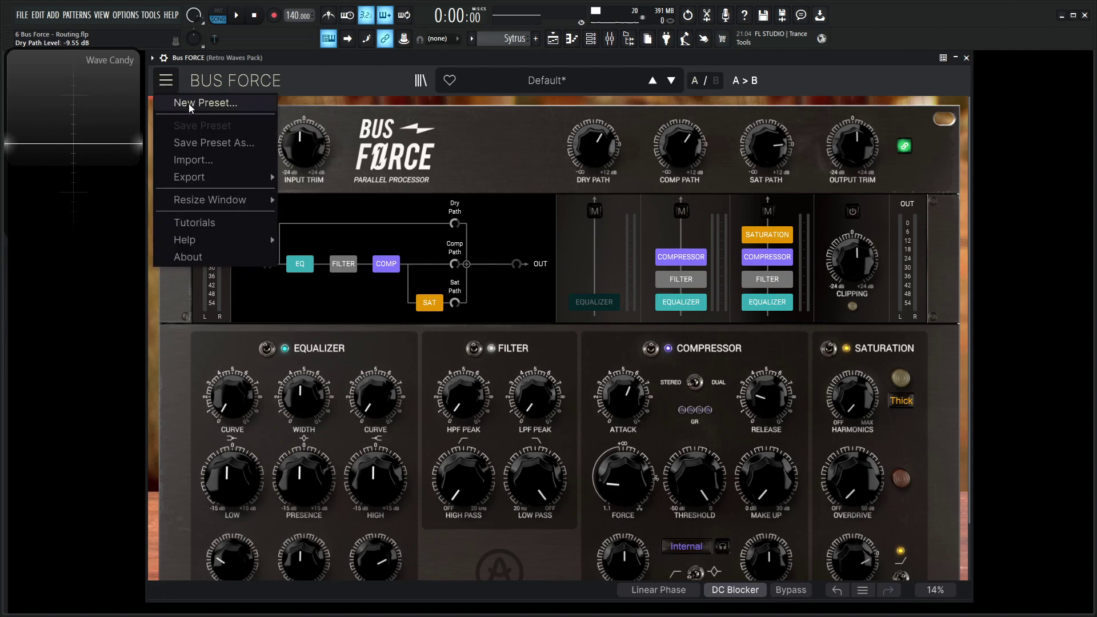
click(189, 102)
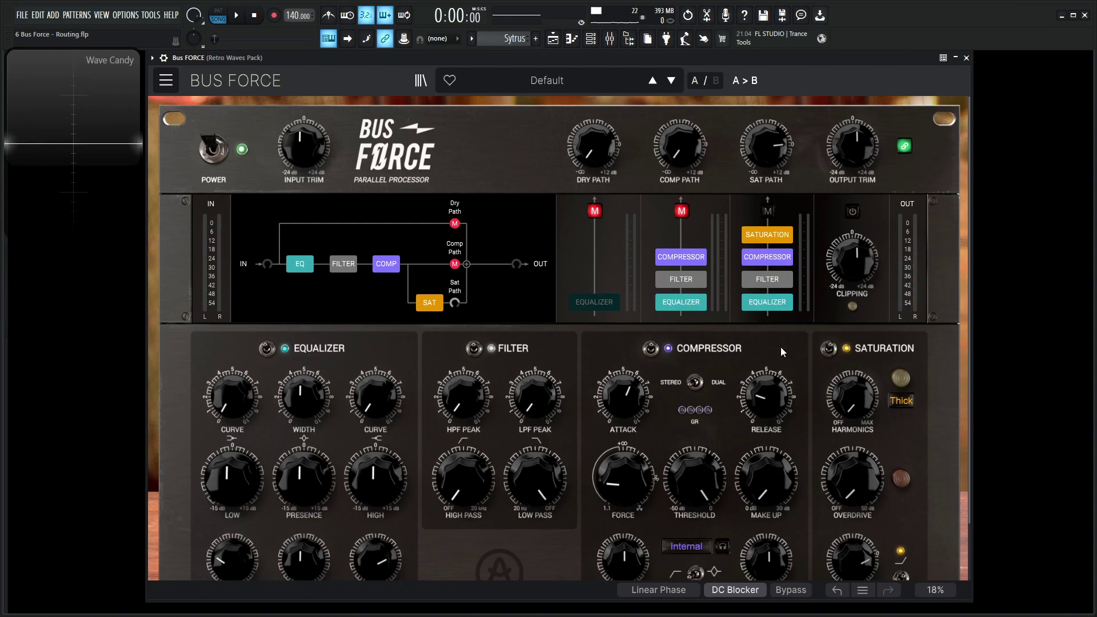
click(768, 282)
- Move the EQ low shelf to 187 Hz and boost it to about 4.4 dB, auditioning the tone
scroll(435, 344, down, 1)
key(space)
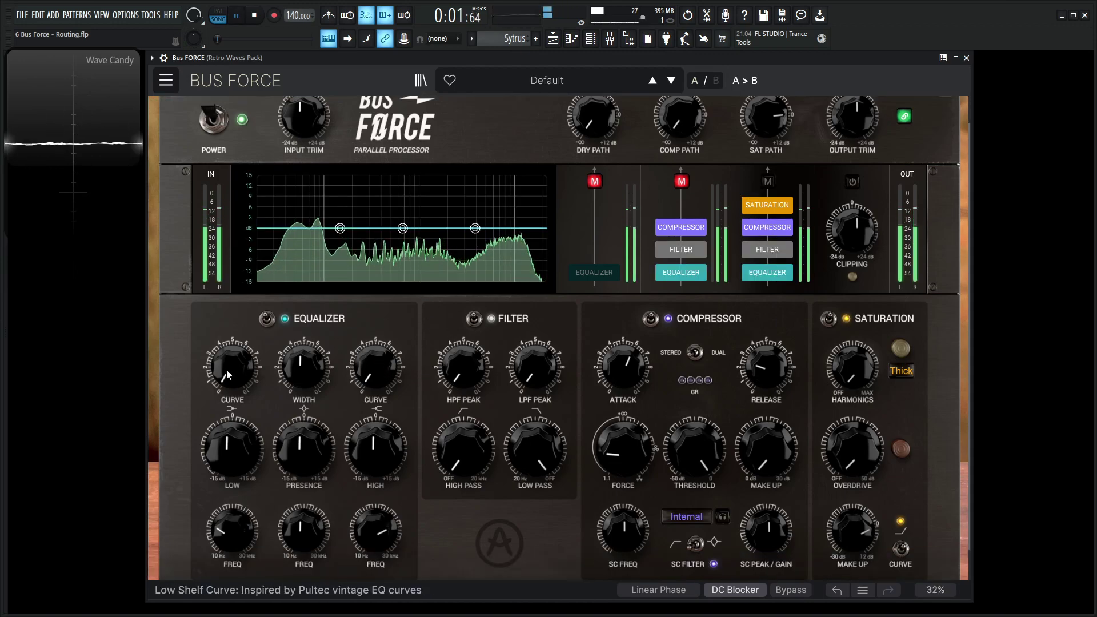
key(space)
drag(232, 448, 232, 450)
drag(232, 530, 232, 524)
drag(232, 448, 241, 460)
key(space)
key(space)
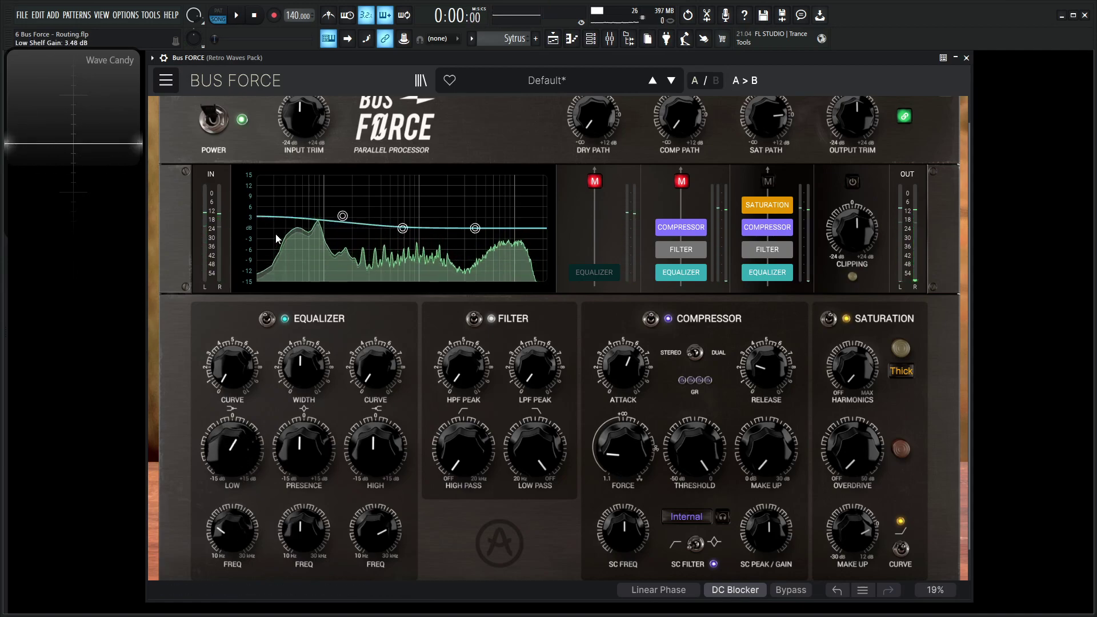
drag(232, 366, 232, 348)
key(space)
drag(232, 448, 232, 436)
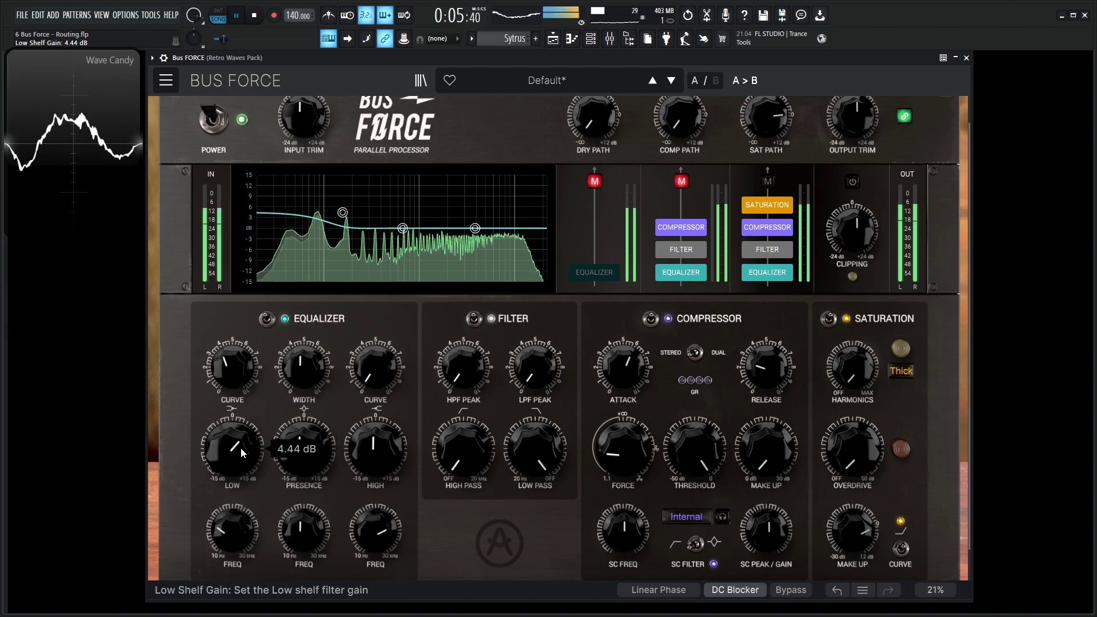
key(space)
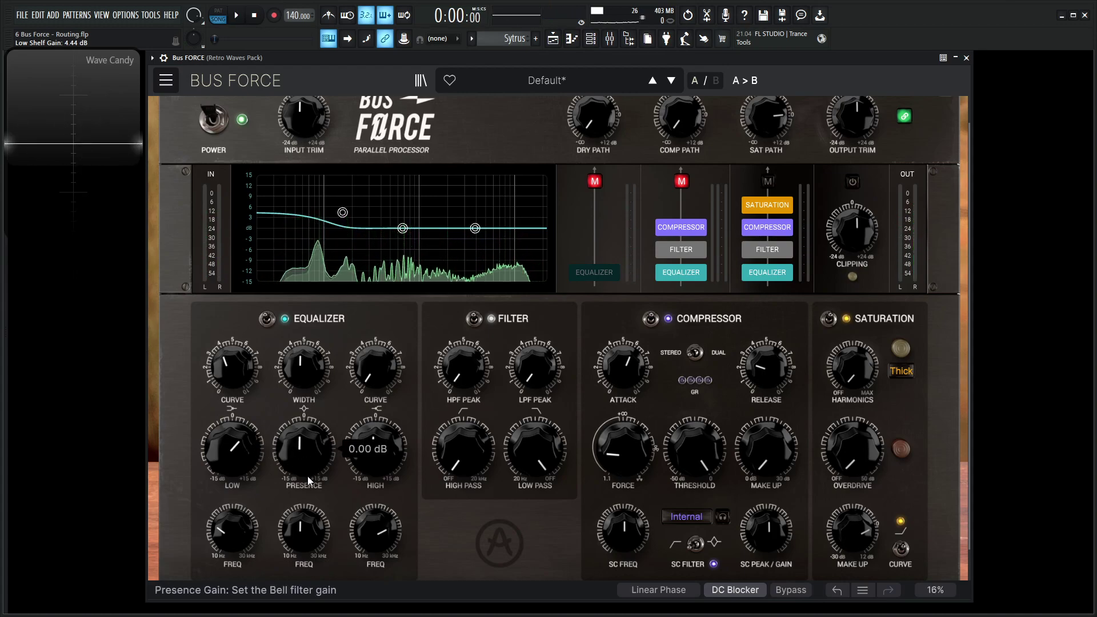
- Widen and boost presence to about 4 dB, and set the high shelf to 5.64 dB at 2965 Hz
key(space)
drag(303, 528, 304, 518)
drag(304, 448, 304, 429)
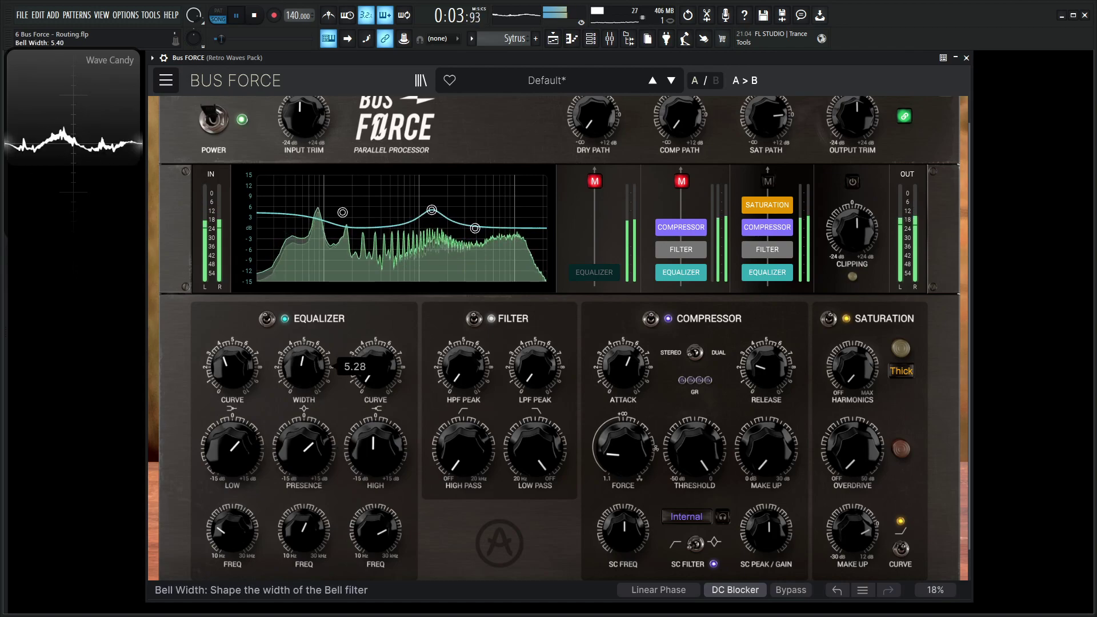
drag(304, 366, 303, 379)
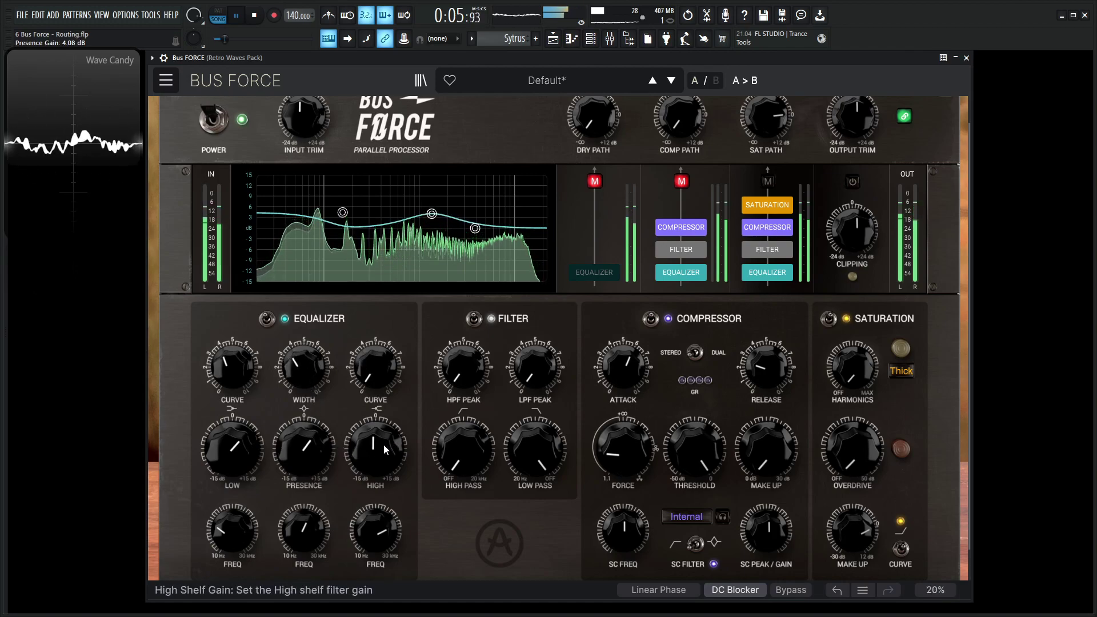
drag(384, 452, 385, 438)
drag(375, 366, 376, 370)
drag(381, 452, 381, 449)
drag(378, 521, 379, 528)
drag(375, 366, 375, 350)
drag(375, 448, 375, 446)
key(space)
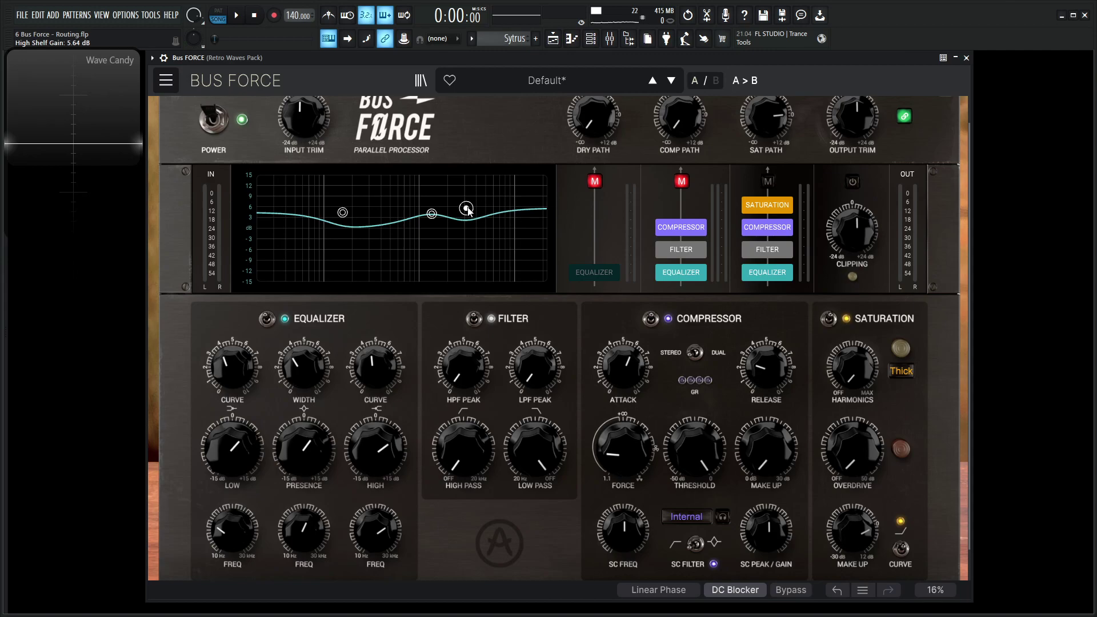
key(space)
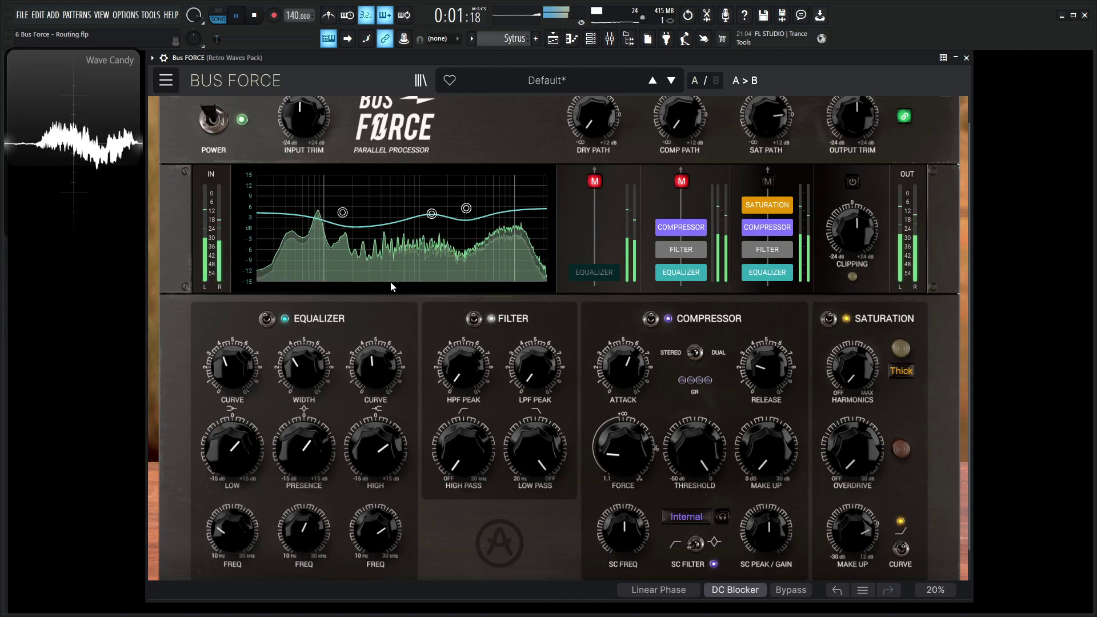
key(space)
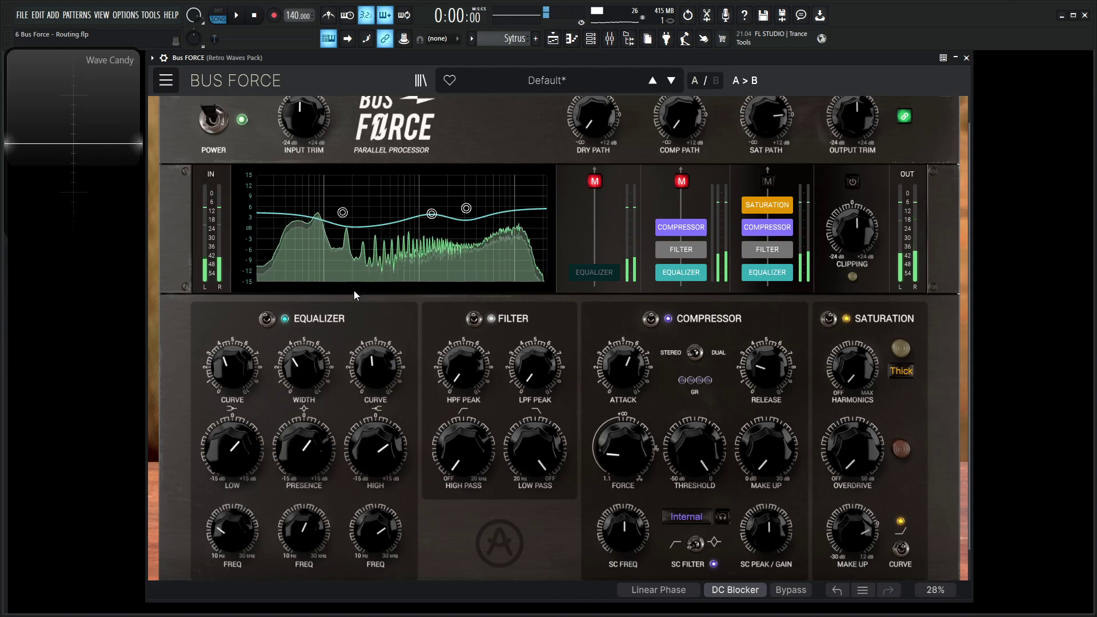
key(space)
- Bypass the EQ module and turn it back on to compare while the tone plays
click(267, 320)
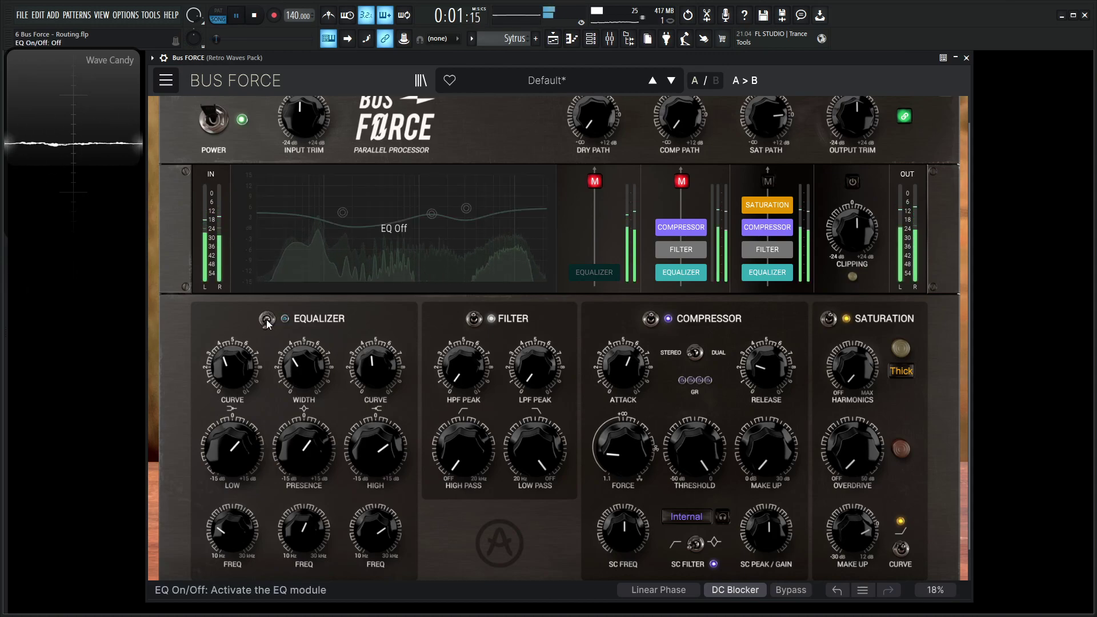
click(267, 321)
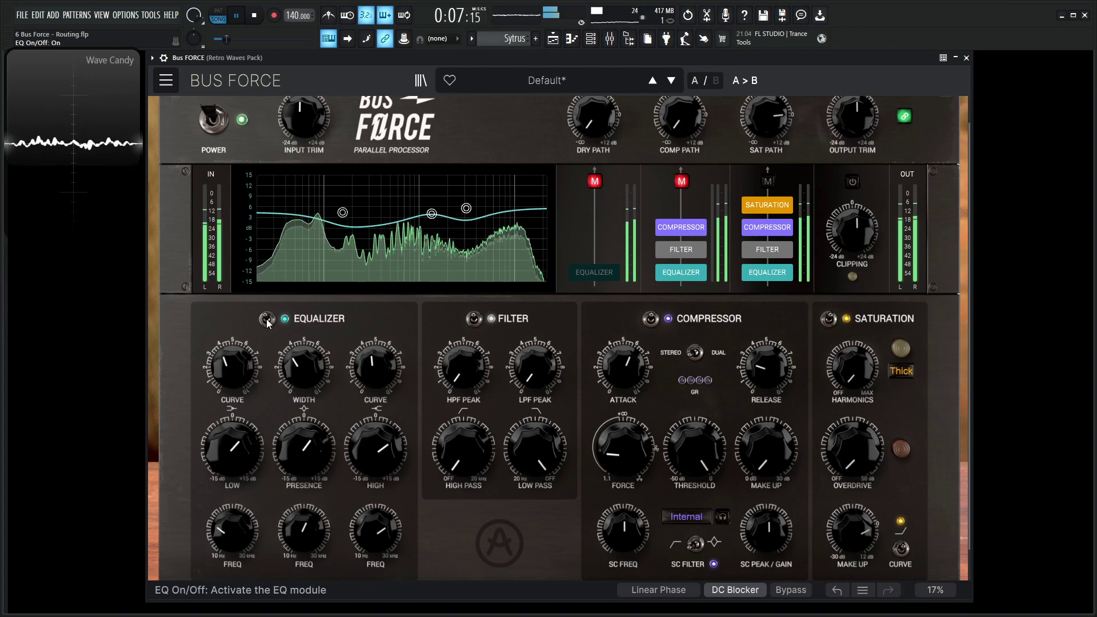
key(space)
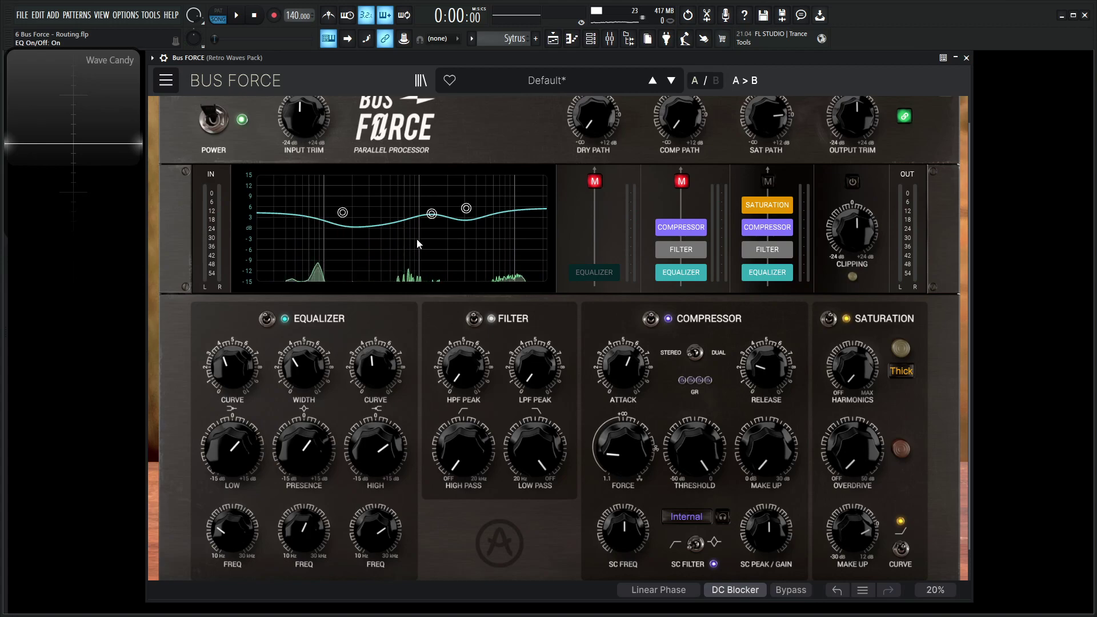
key(space)
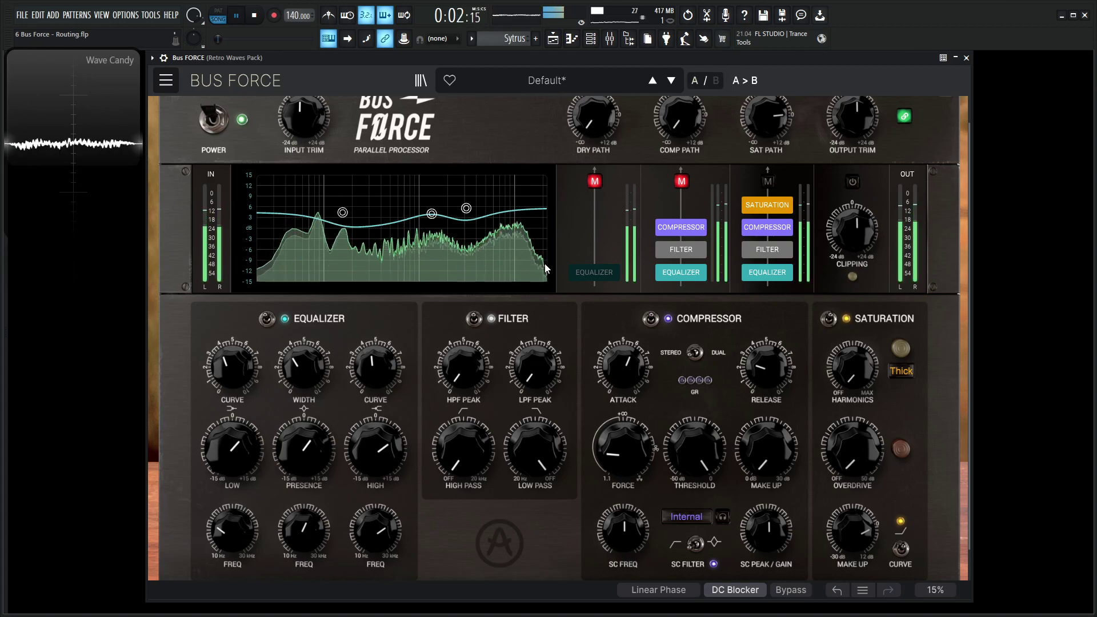
- Disable the Filter on the Sat and Comp paths
key(space)
click(766, 249)
click(674, 251)
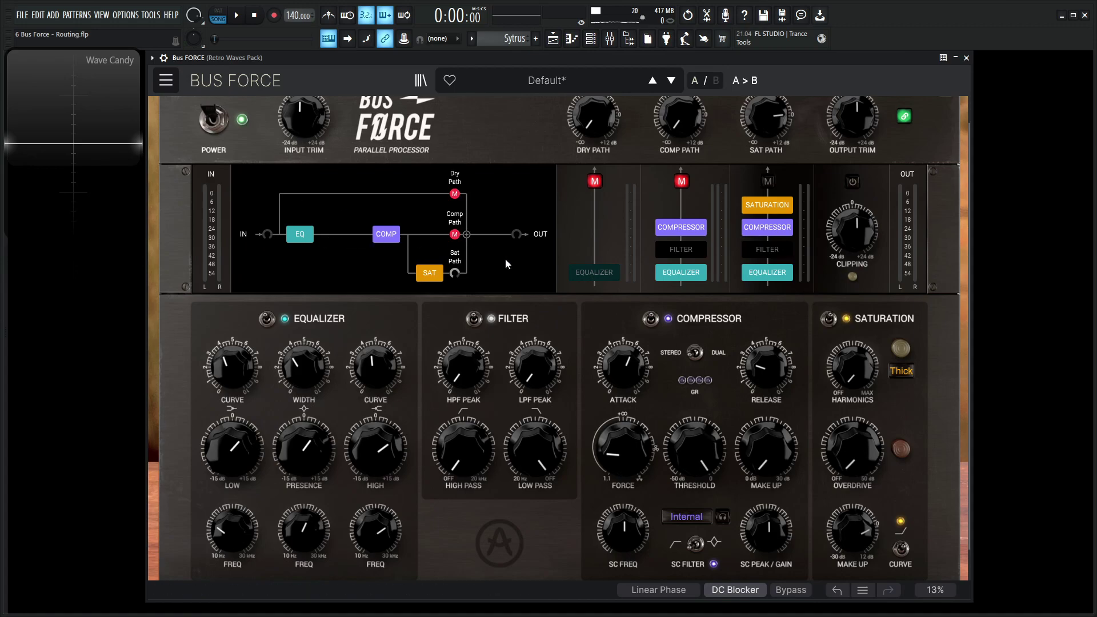
- Set compressor force to about 3.32, threshold -28.0 dB and make-up 3.03 dB while auditioning
mouse_move(626, 454)
drag(626, 453, 626, 428)
key(space)
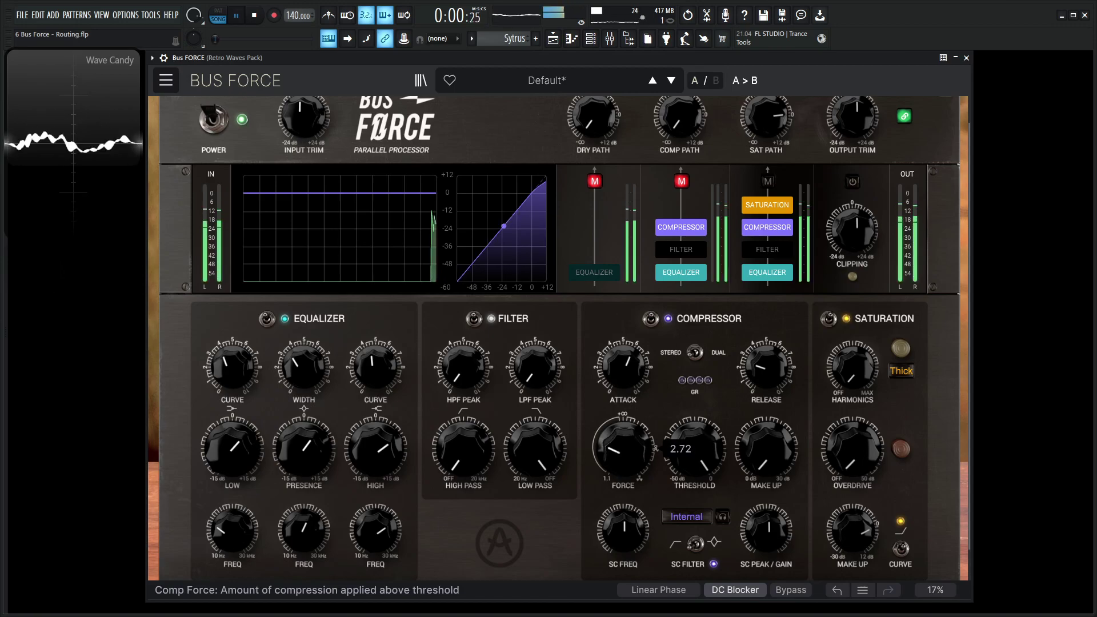
drag(695, 448, 695, 506)
drag(766, 449, 766, 449)
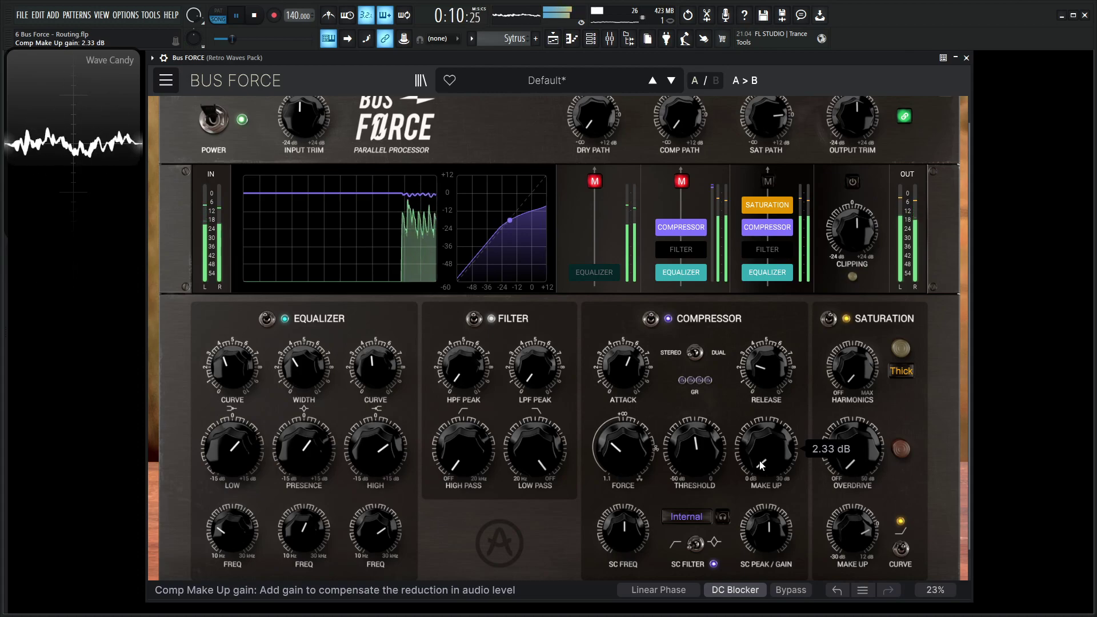
drag(655, 458, 694, 448)
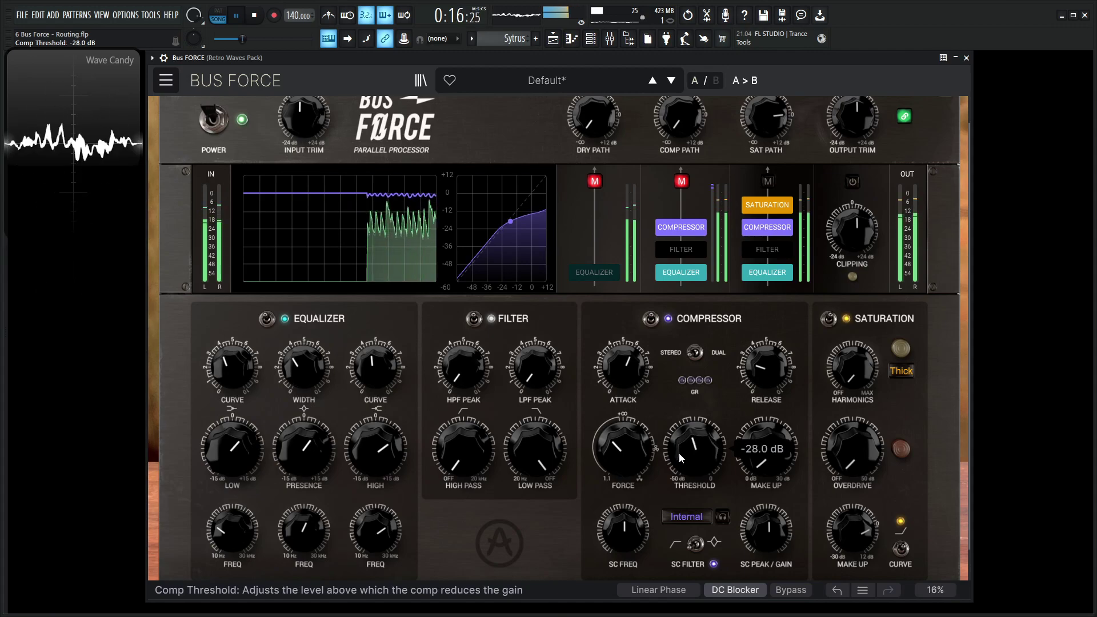
click(761, 455)
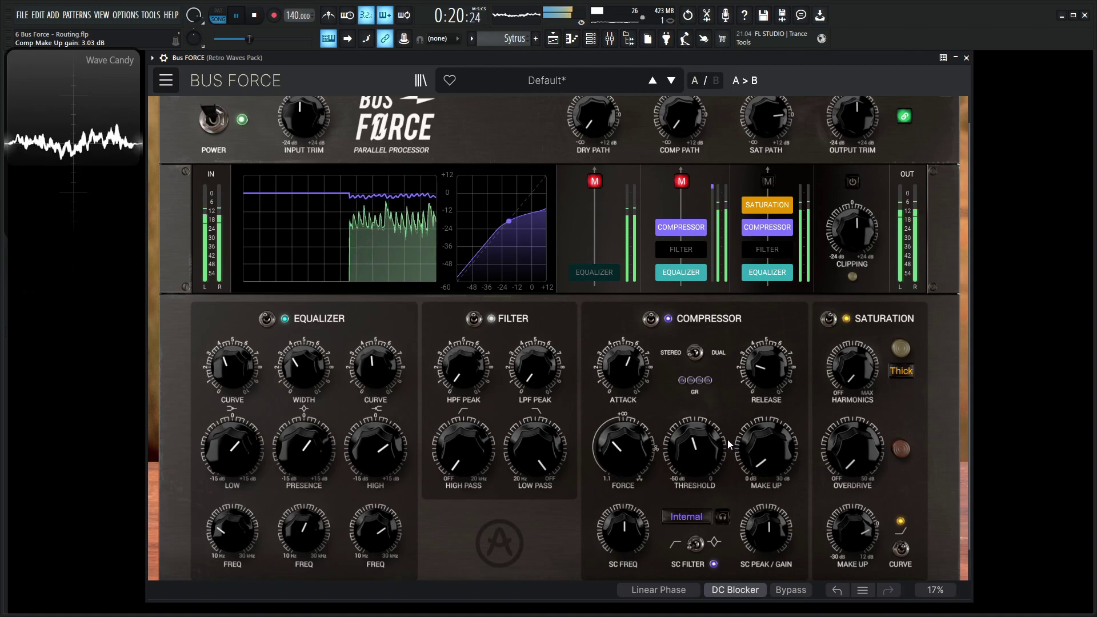
key(space)
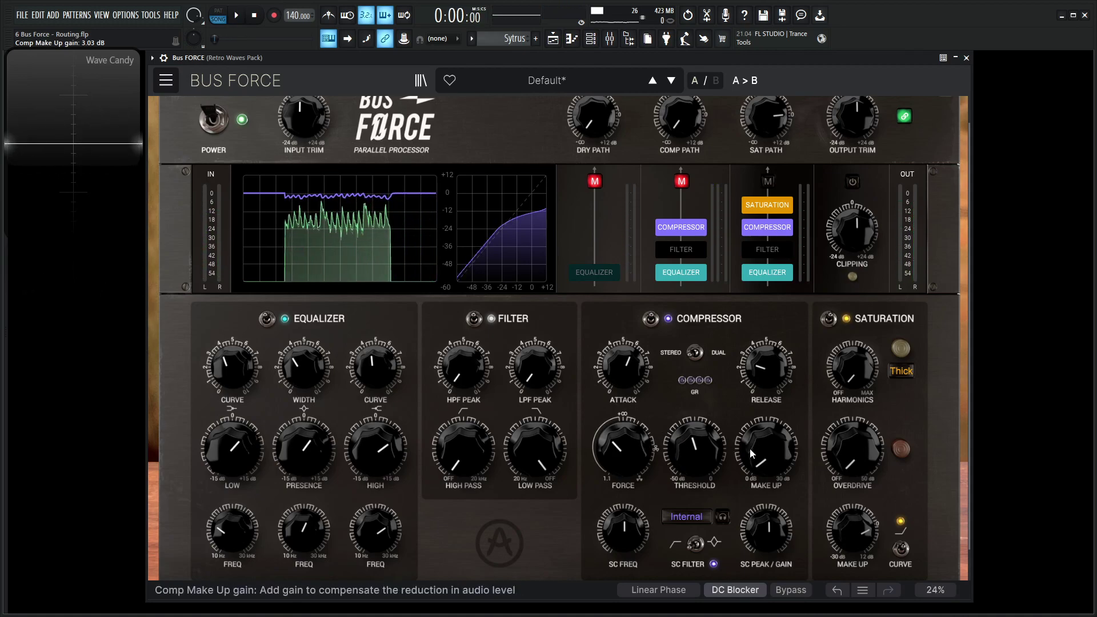
mouse_move(766, 459)
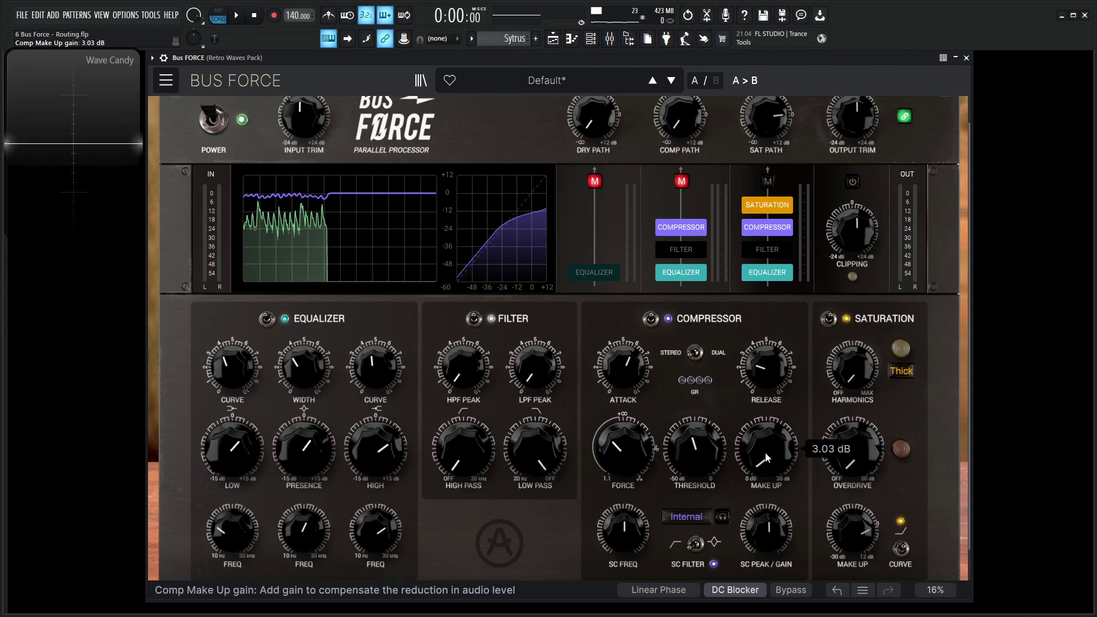
key(space)
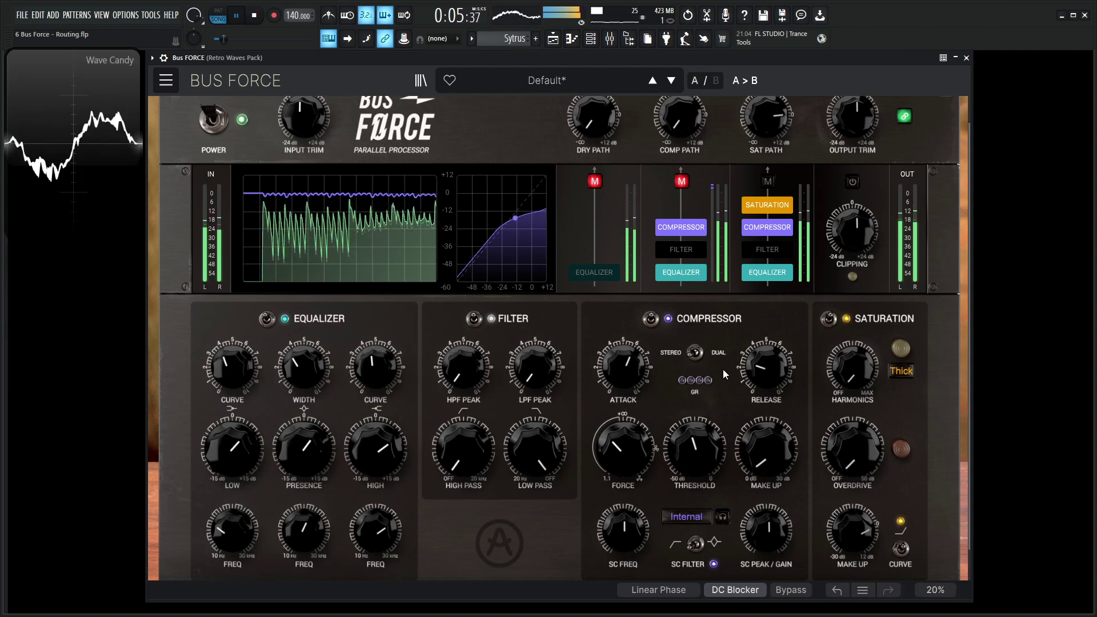
- Switch saturation to Even harmonics, raise Harmonics to about 24 dB, and A/B the saturation
key(space)
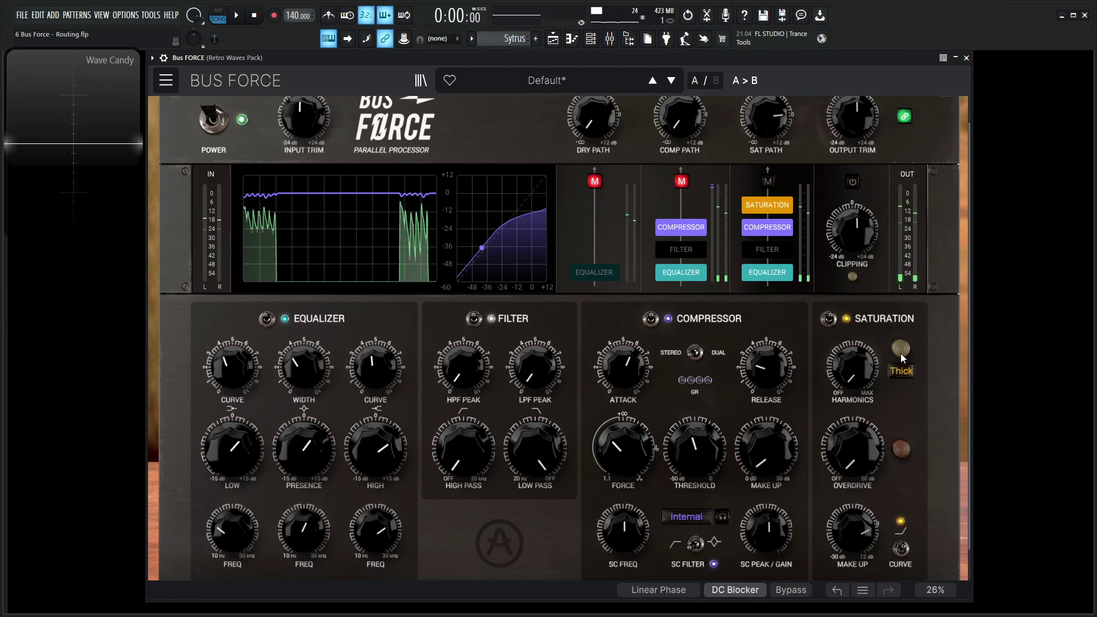
click(900, 374)
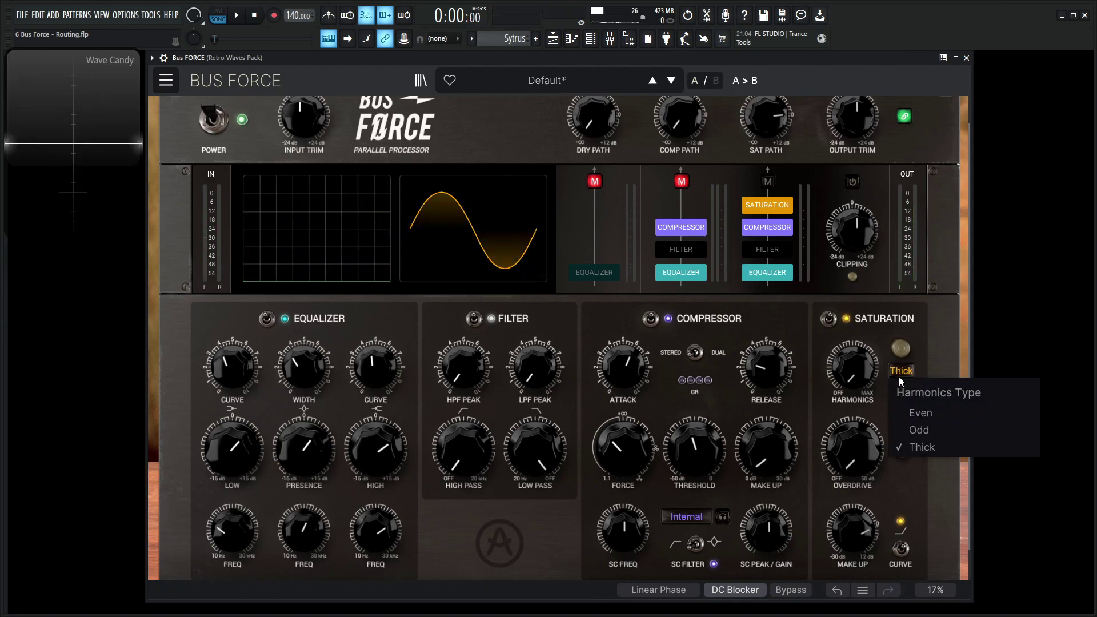
click(939, 420)
key(space)
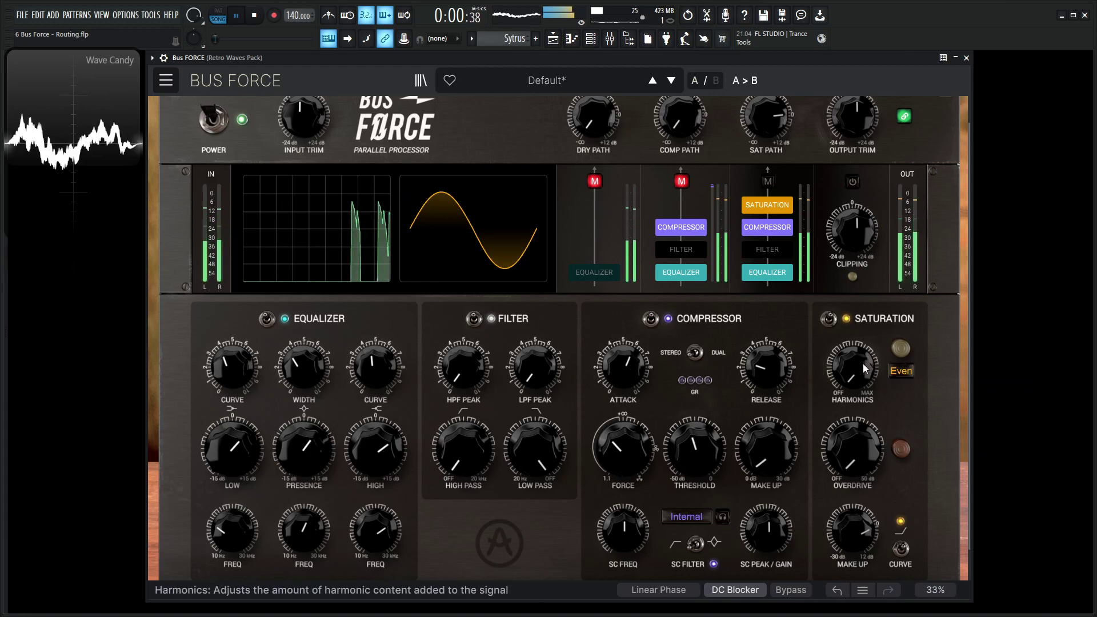
drag(864, 369, 864, 289)
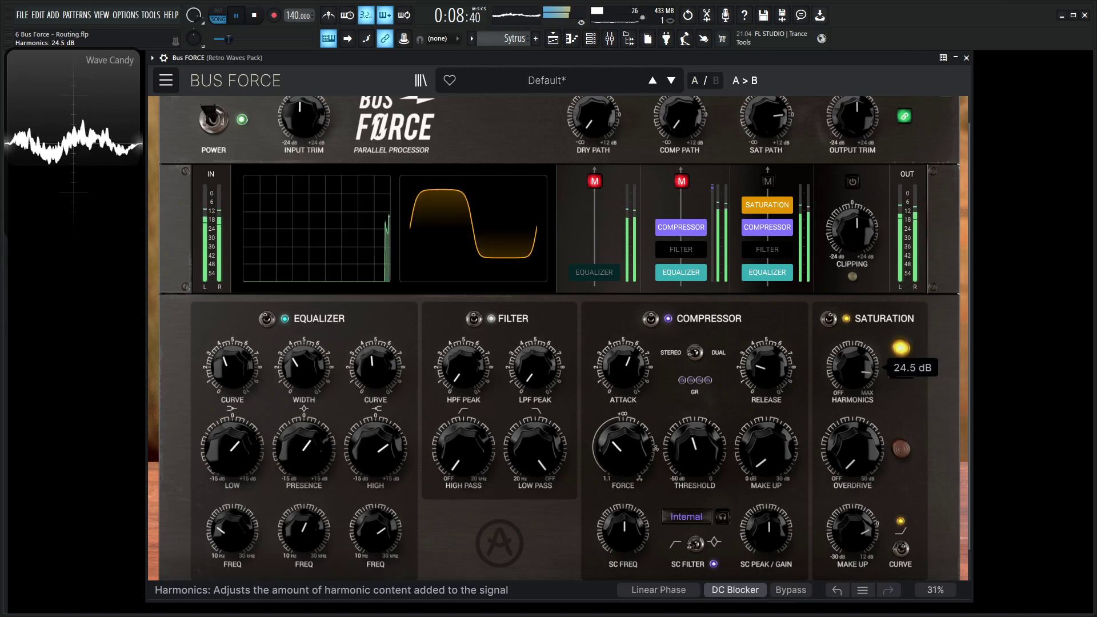
click(832, 320)
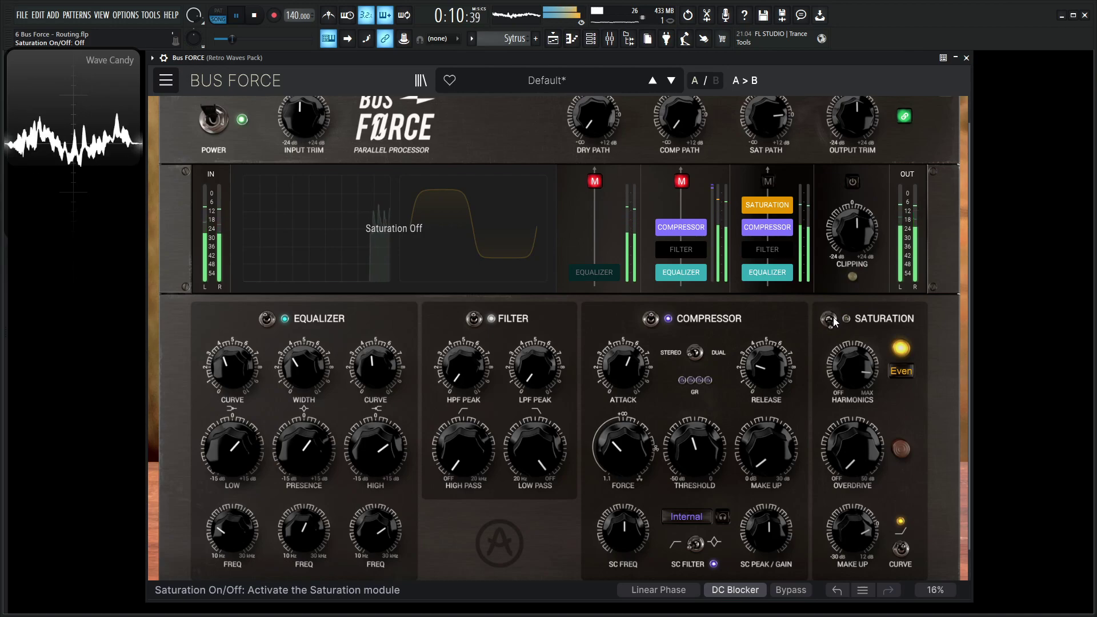
click(831, 320)
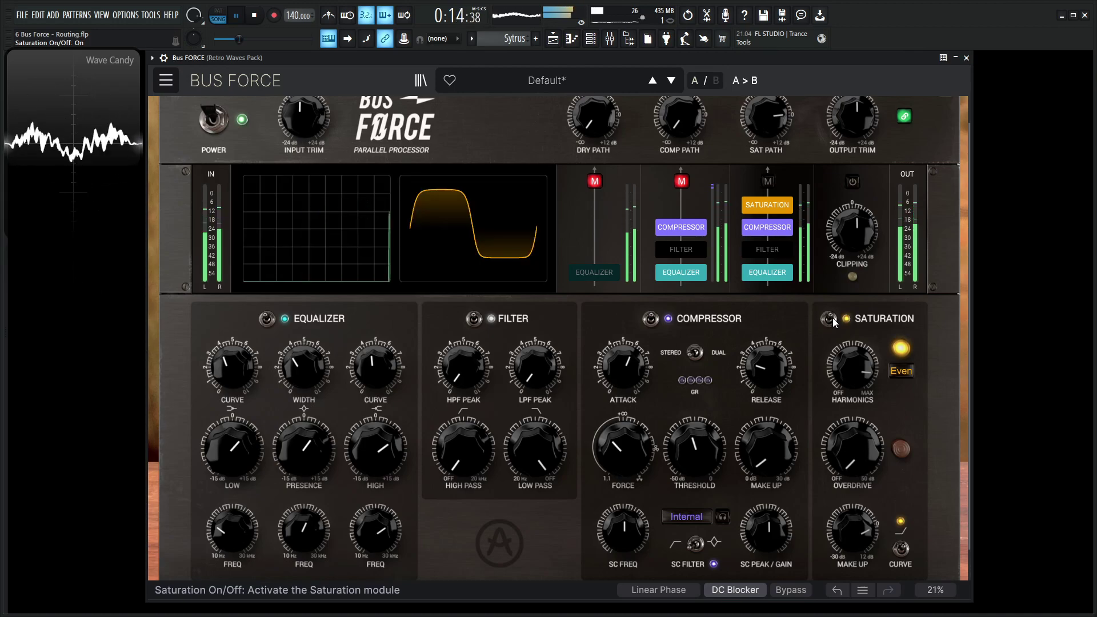
click(832, 320)
click(832, 320)
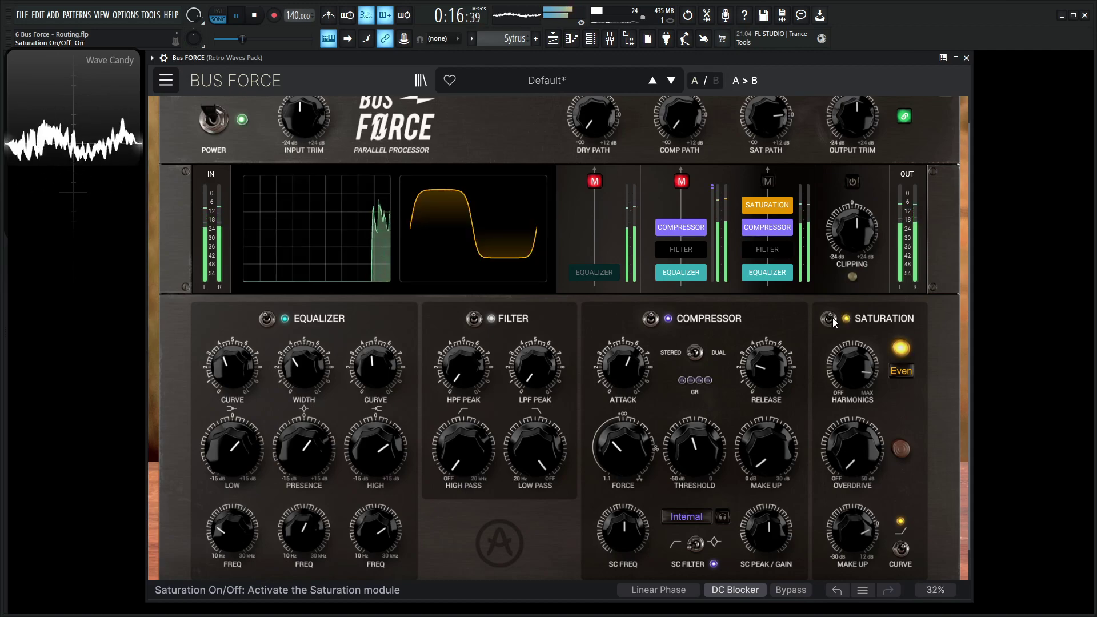
- Add 3 dB of saturation Overdrive
key(space)
key(space)
drag(852, 452, 852, 432)
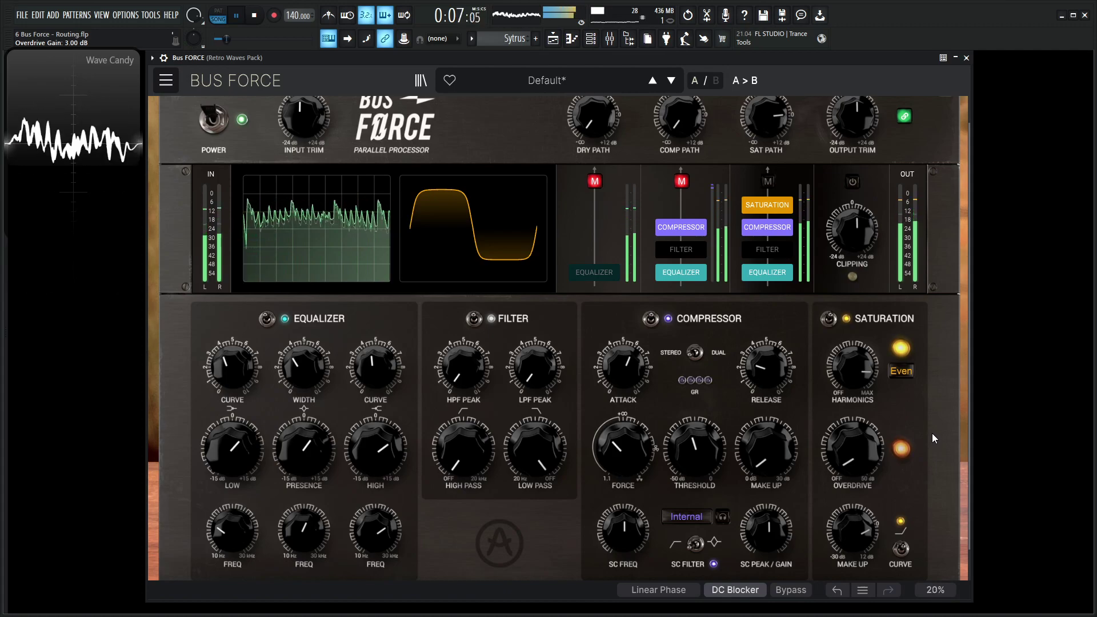
key(space)
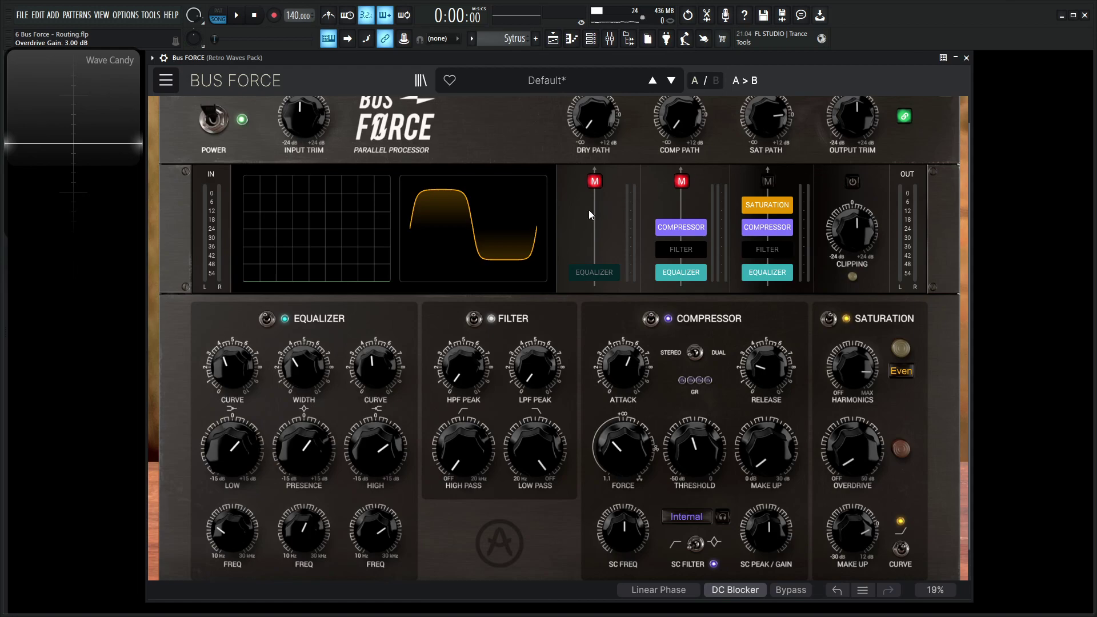
- Unmute the Dry path and blend it in at -3.36 dB
click(595, 182)
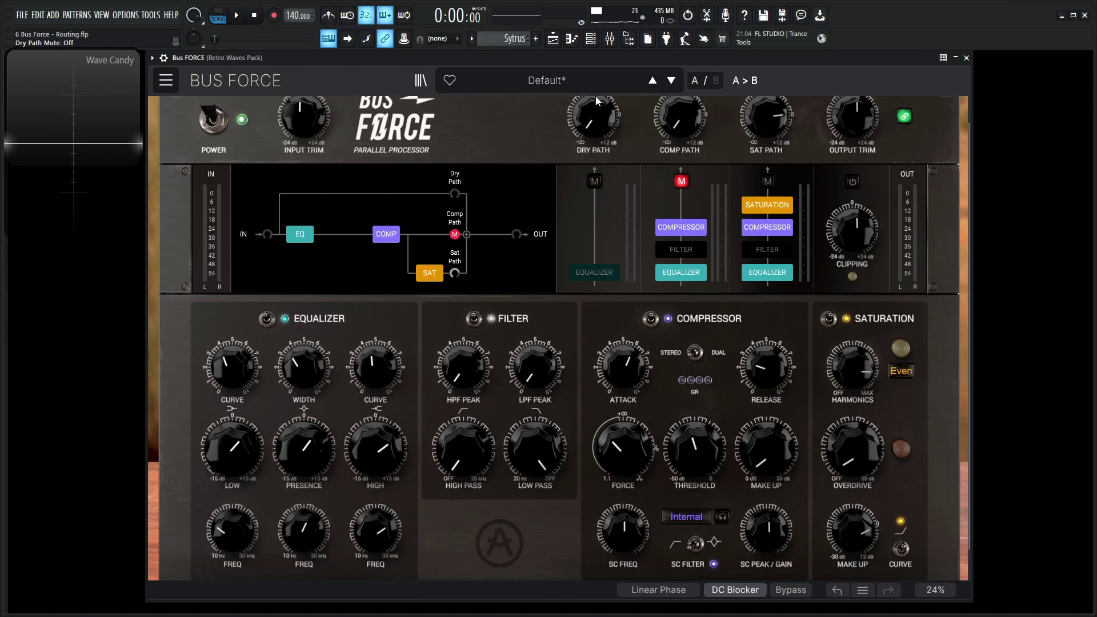
scroll(595, 103, up, 1)
key(space)
drag(594, 145, 594, 115)
key(space)
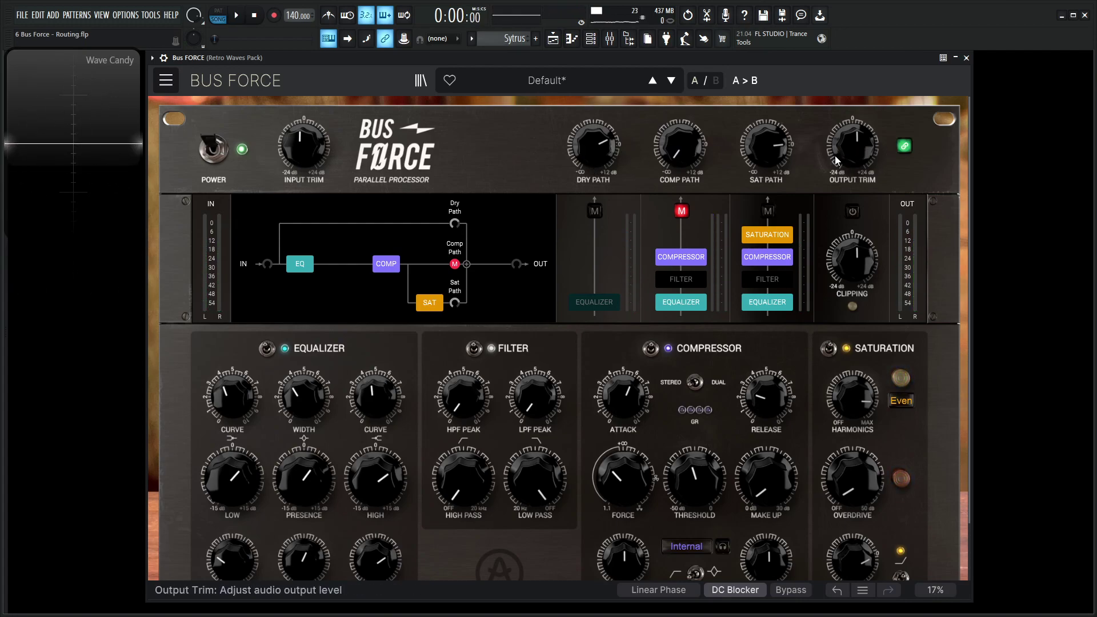
- Lower the Output Trim to -3.84 dB and bypass the whole plugin
key(space)
drag(865, 161, 865, 177)
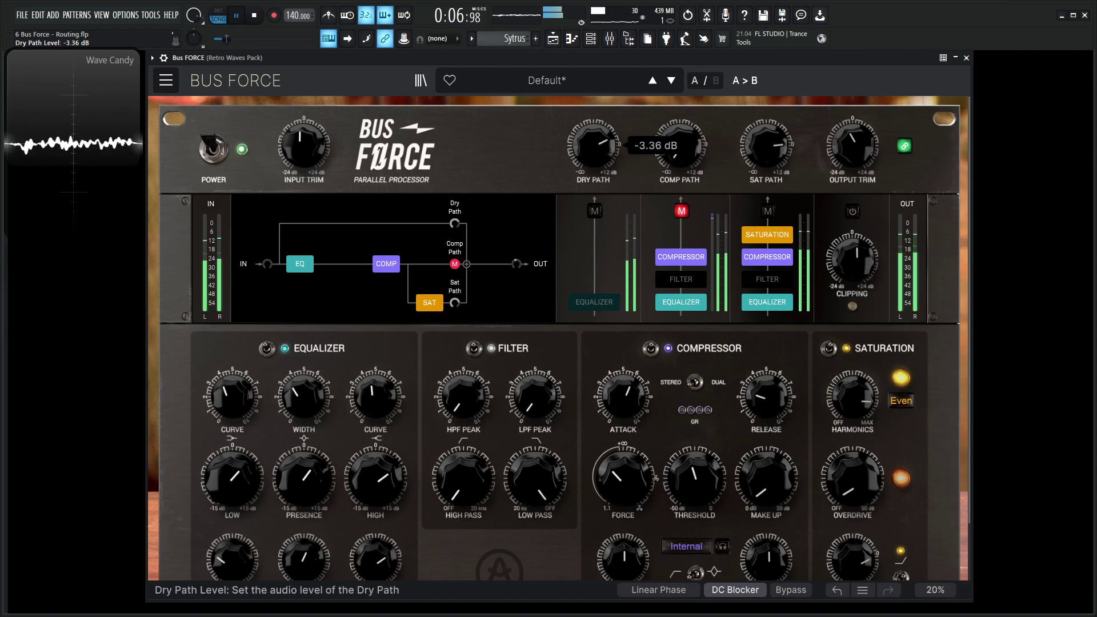
drag(853, 145, 852, 144)
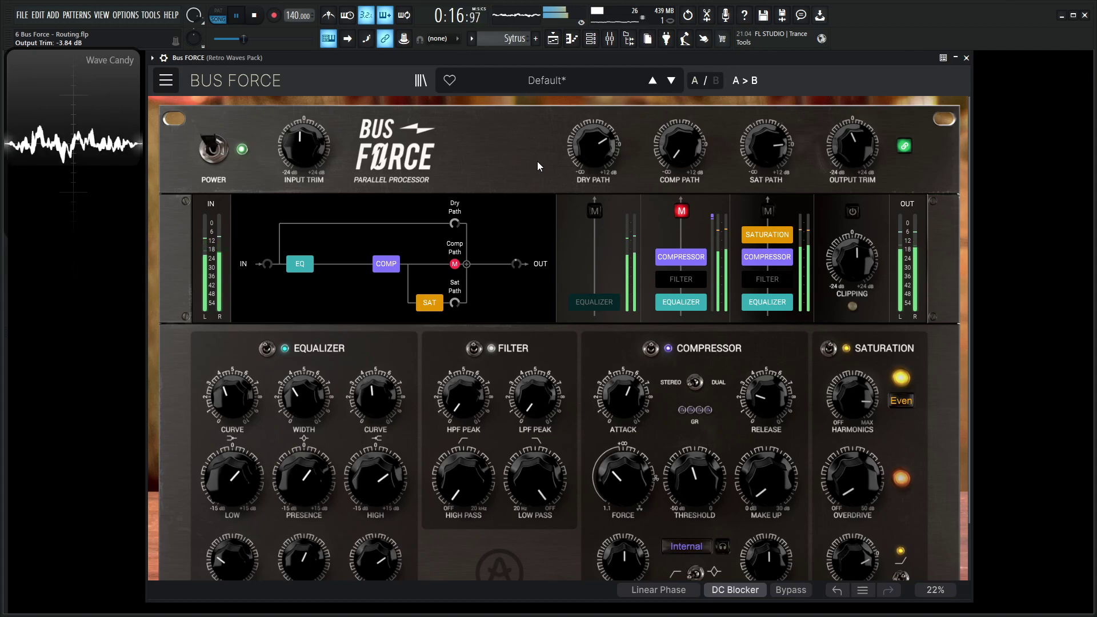
key(space)
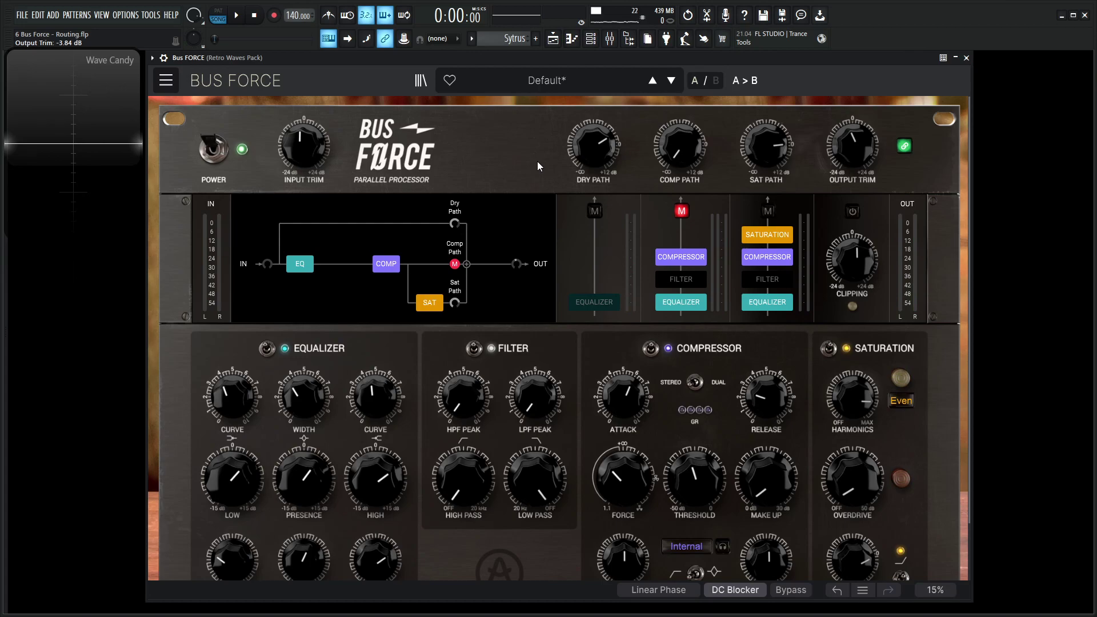
key(space)
click(219, 151)
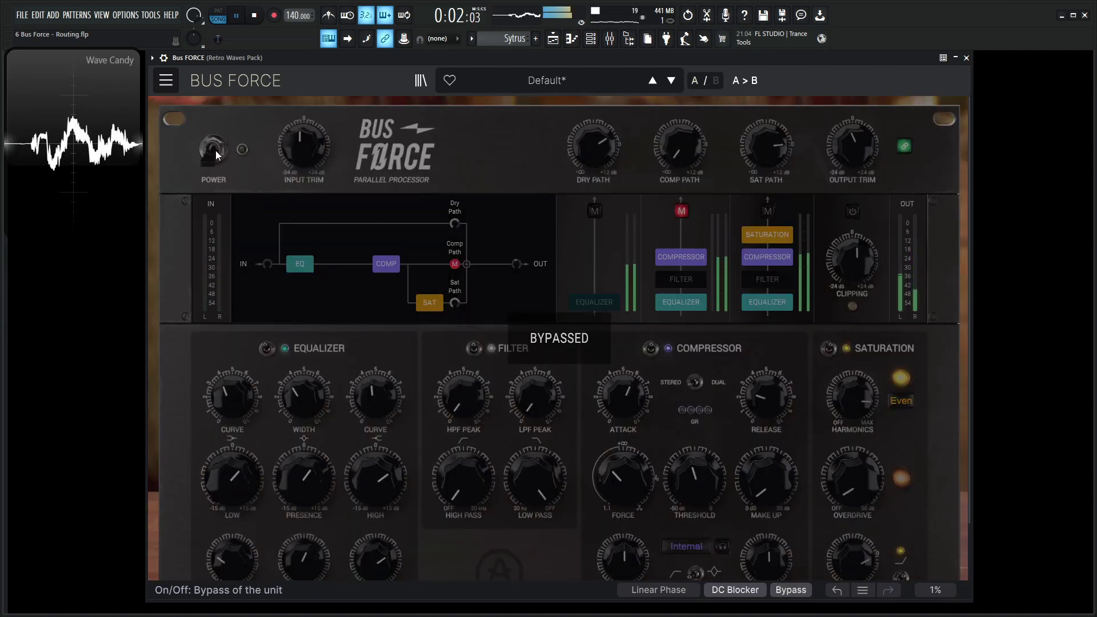
- Toggle the plugin power on, off and on again to compare, then stop the tone
click(215, 153)
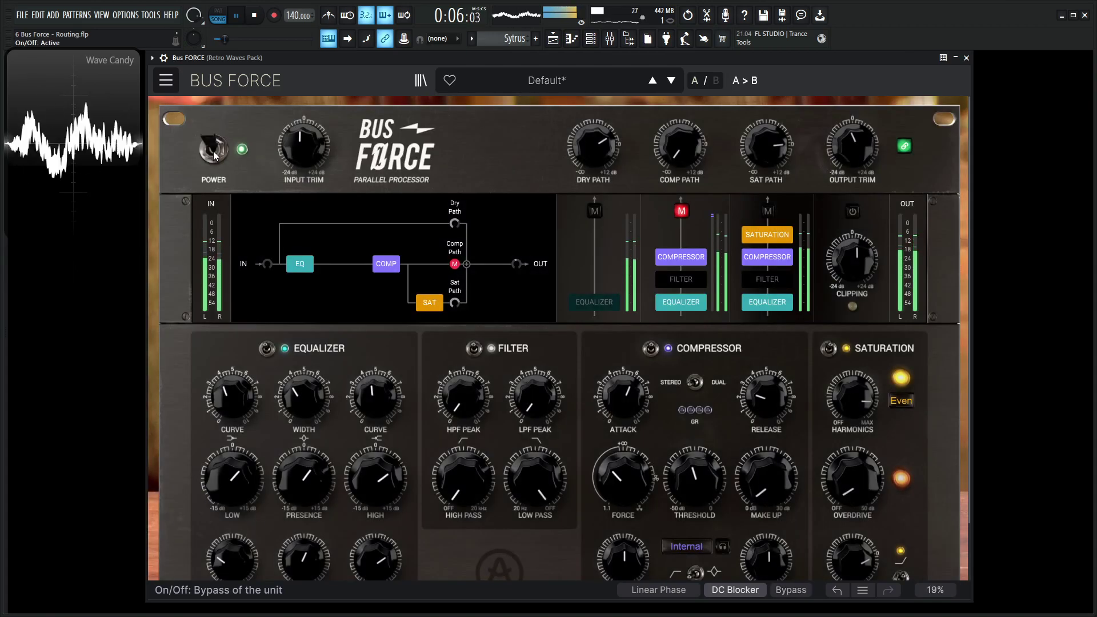
click(214, 153)
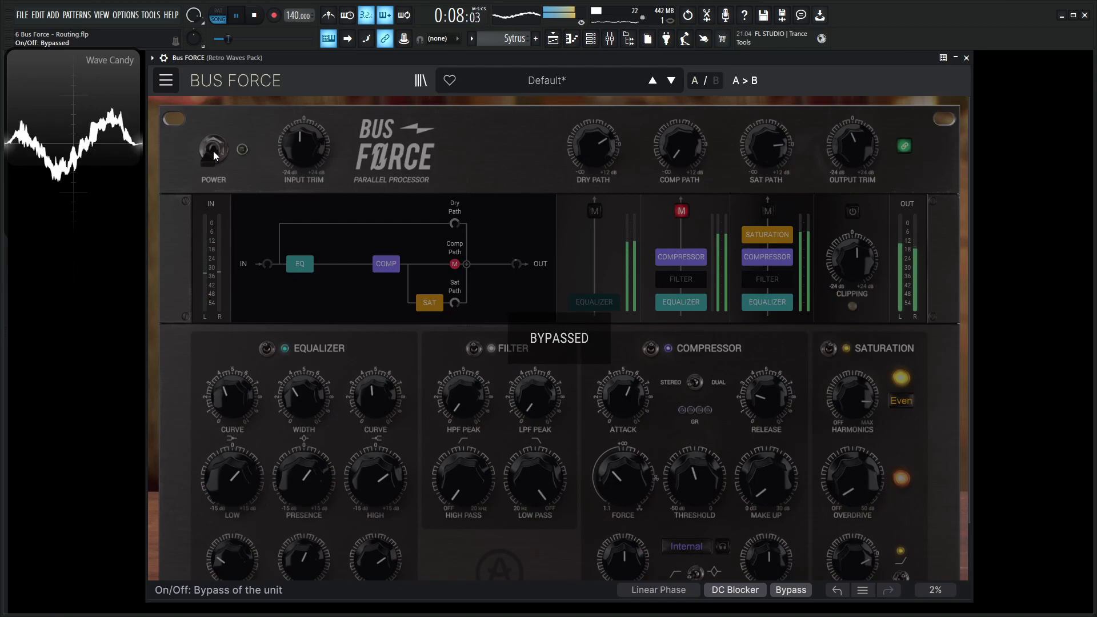
click(215, 153)
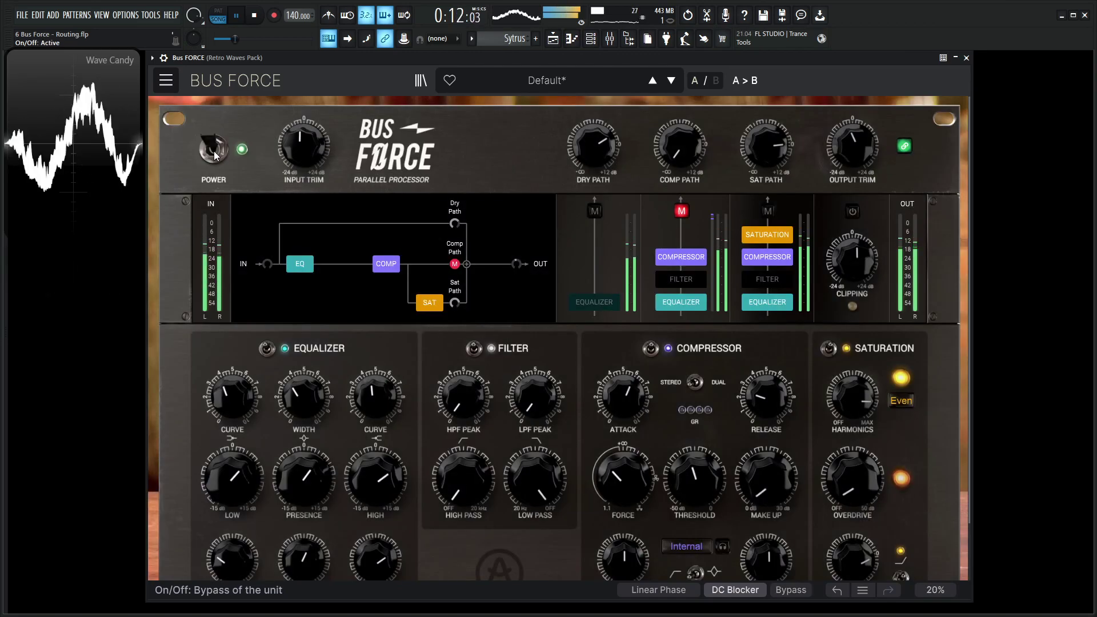
key(space)
- Load a new default preset, mute the Sat path, and unmute Dry Path reset to 0 dB
click(165, 80)
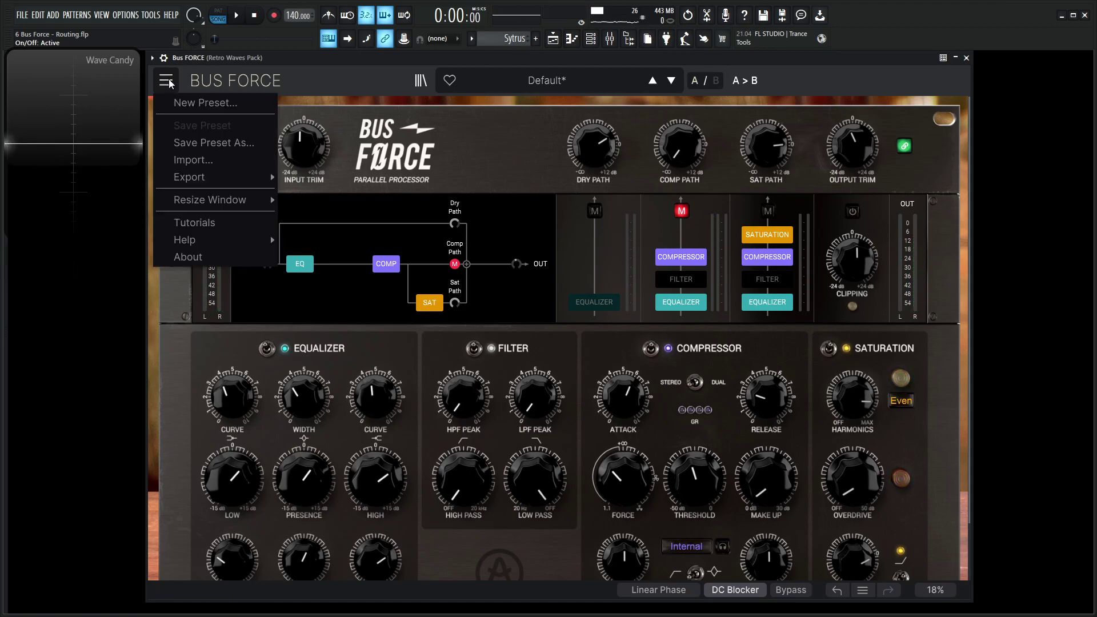
click(203, 103)
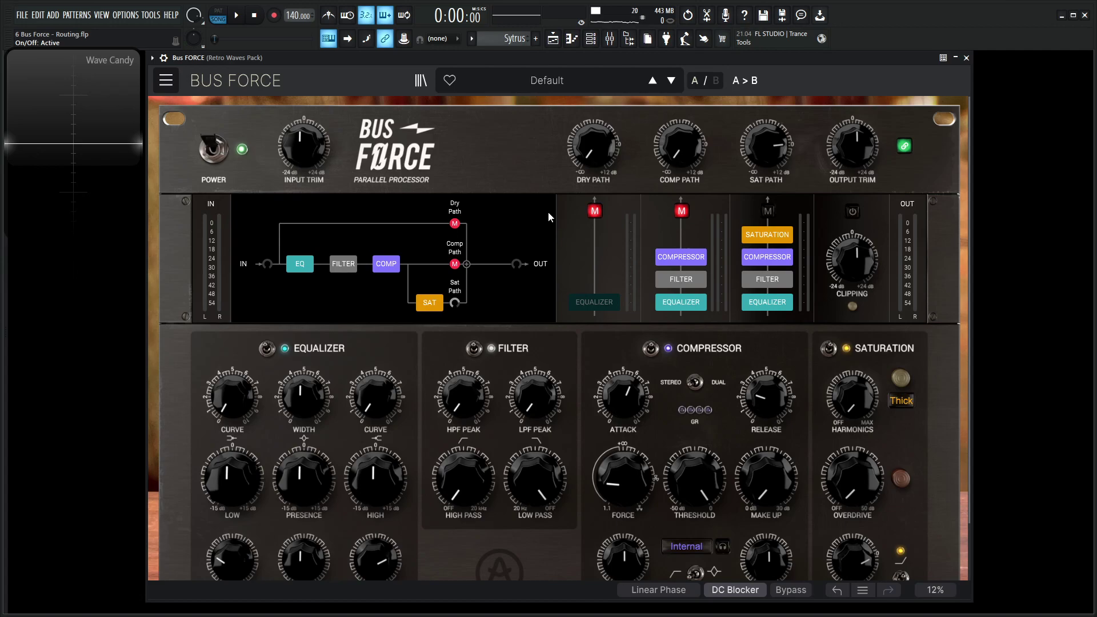
click(768, 211)
click(595, 212)
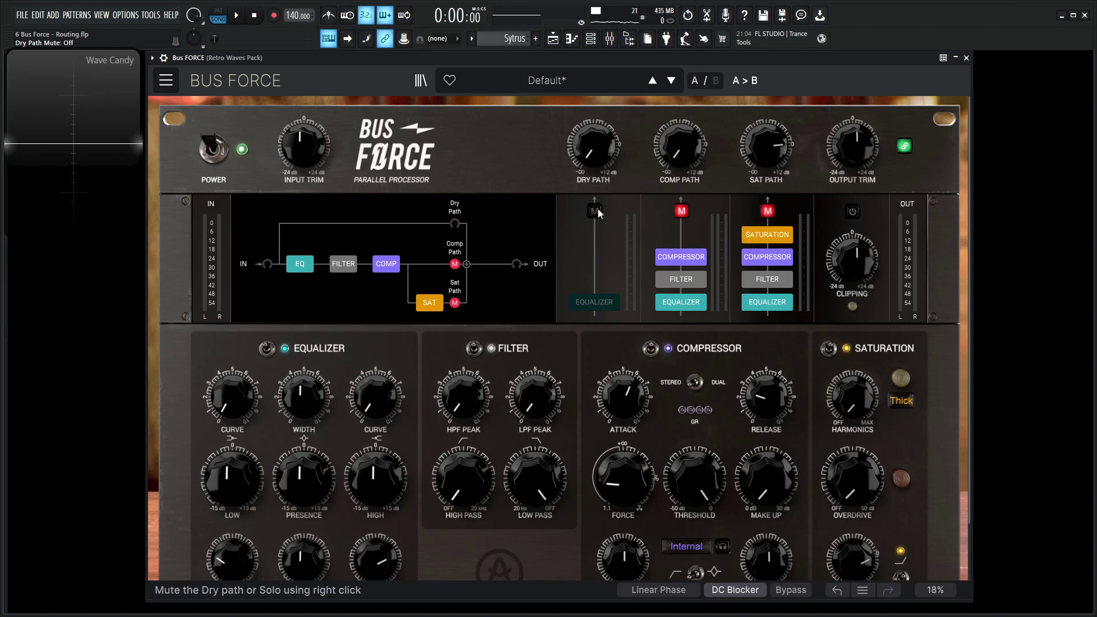
double_click(592, 145)
key(space)
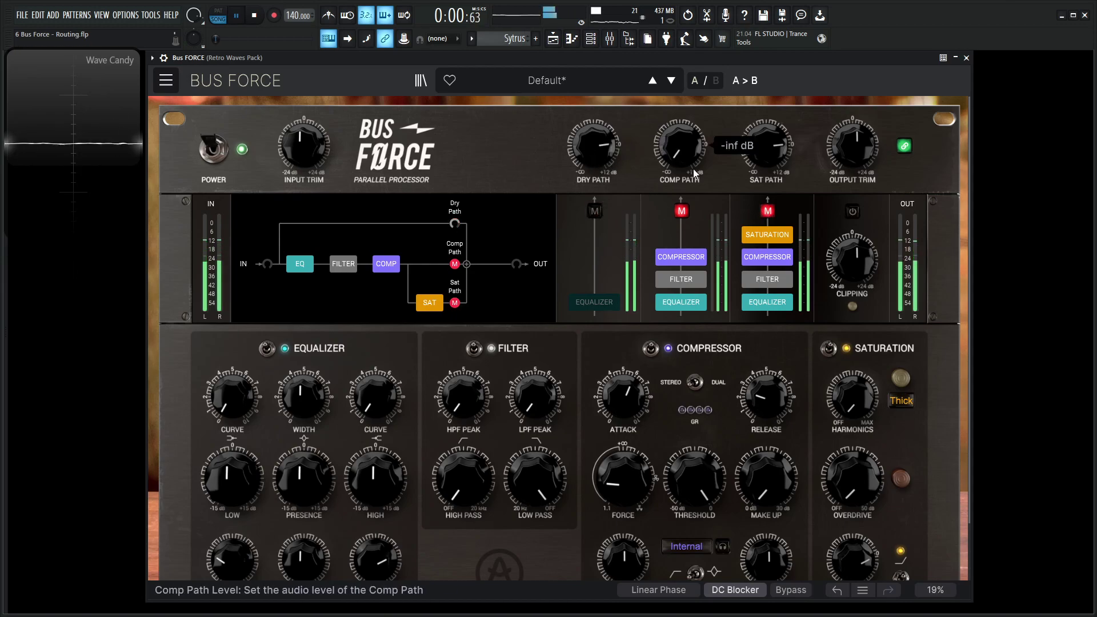
key(space)
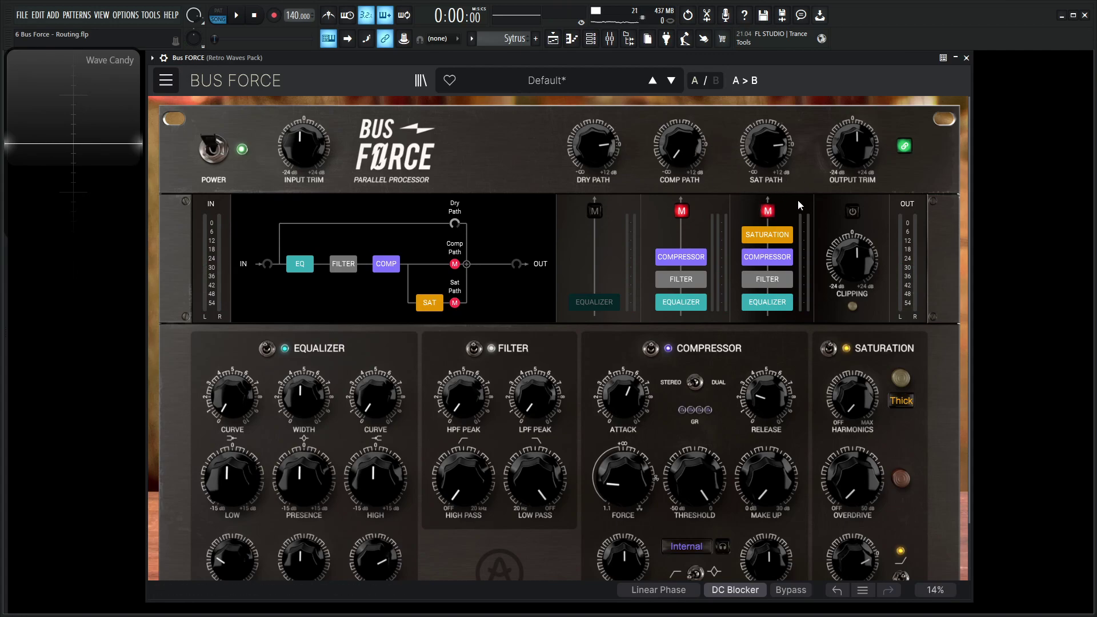
- Unmute the Comp path, switch off EQ and filter, then solo it and play the tone
click(682, 211)
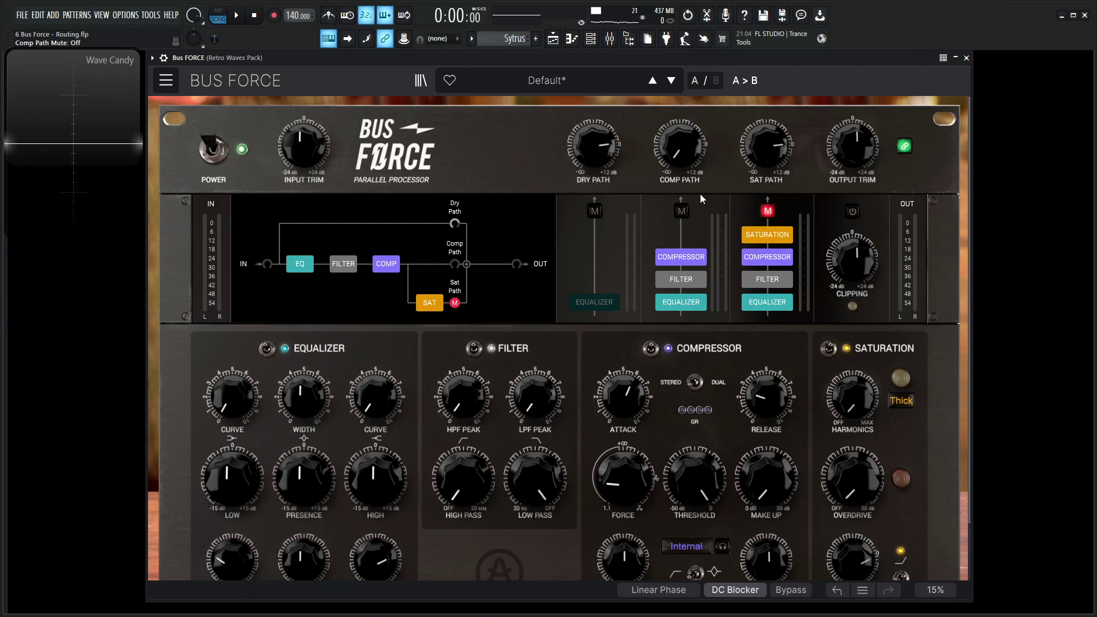
click(688, 307)
click(695, 285)
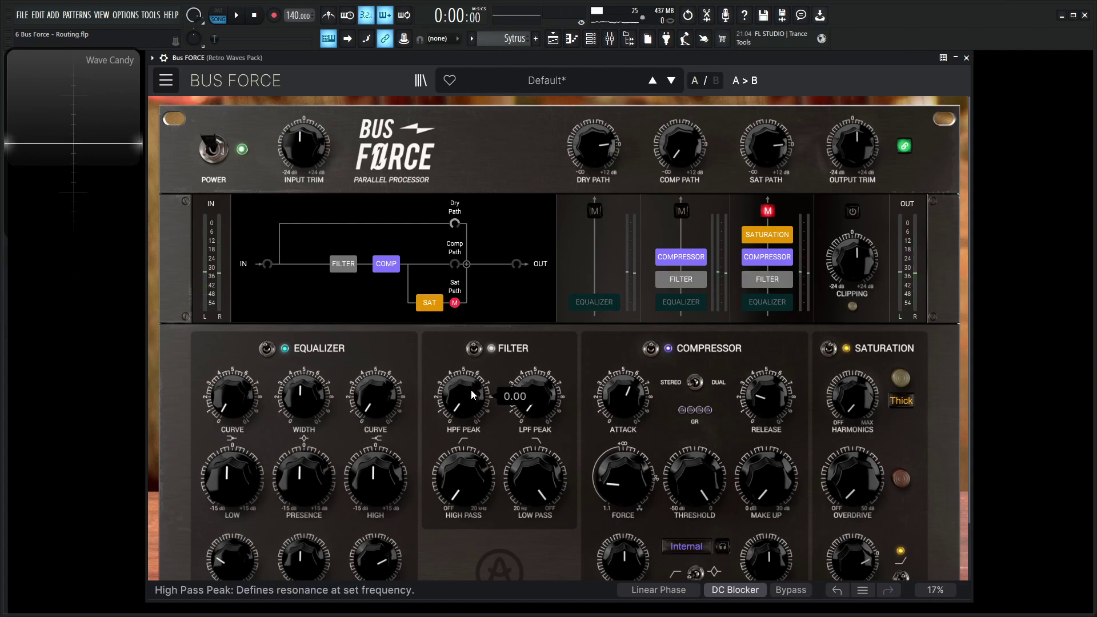
right_click(681, 212)
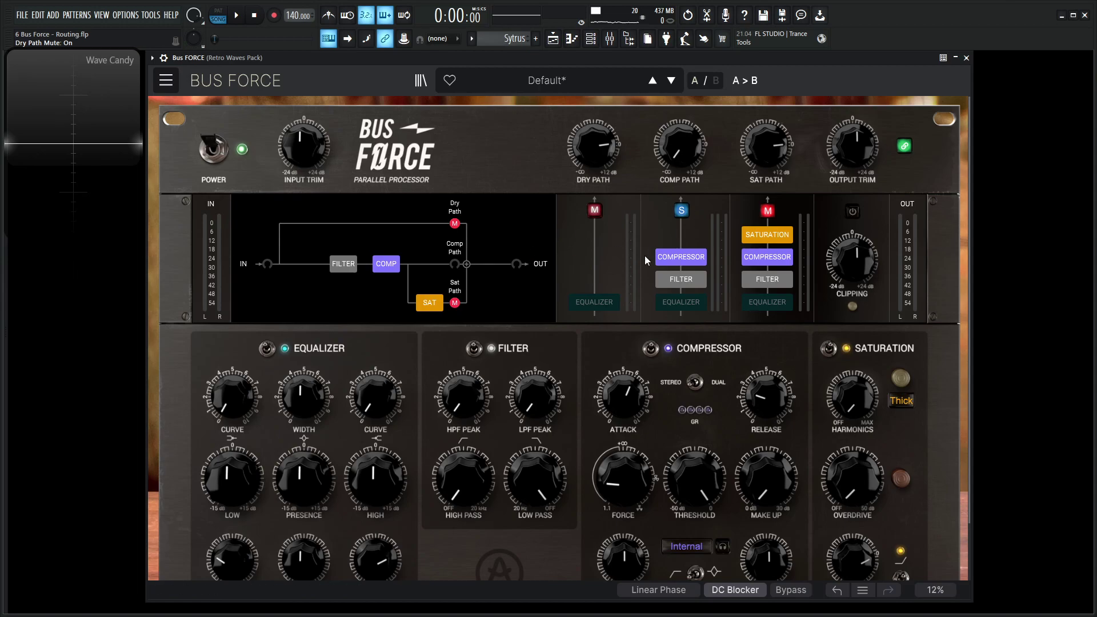
key(space)
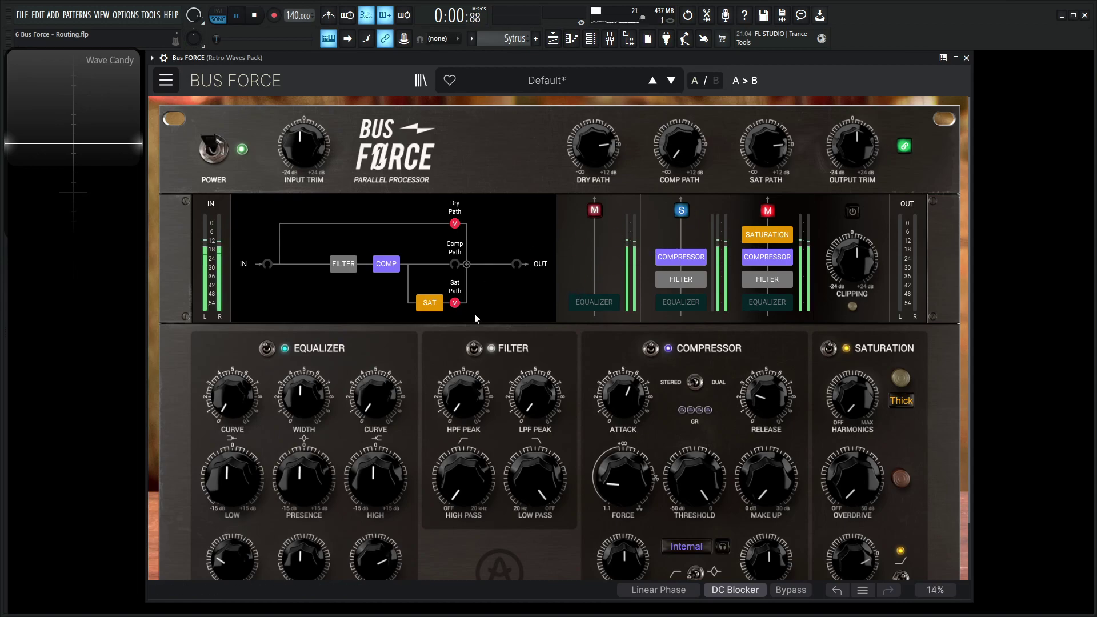
- Show the filter display, raise the high-pass cutoff and set the low-pass to 16109 Hz
click(463, 396)
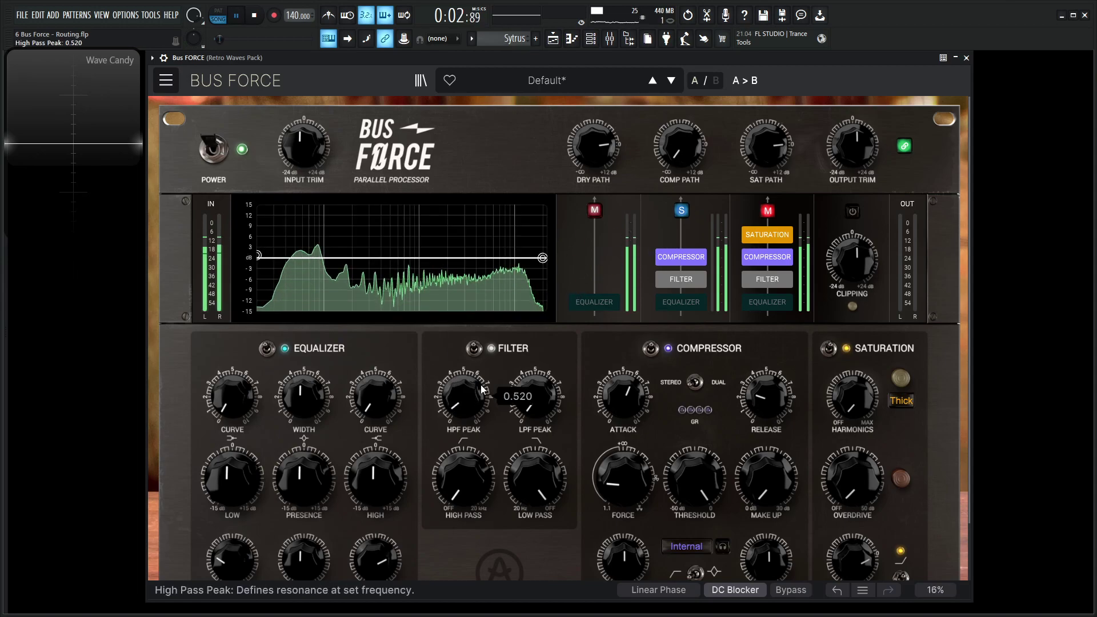
double_click(681, 147)
key(space)
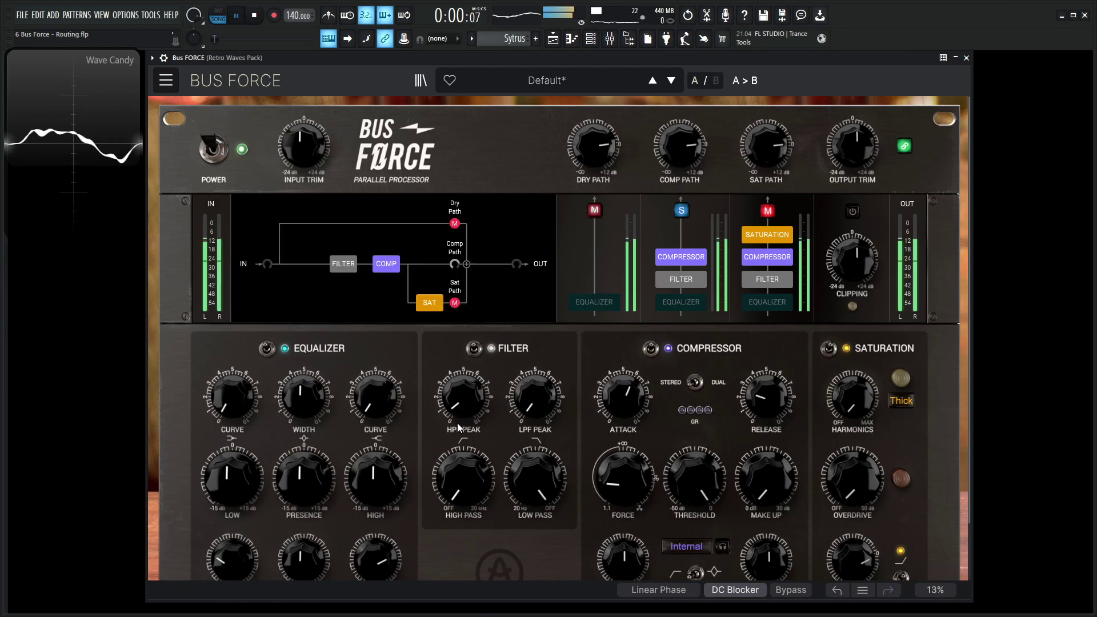
key(space)
drag(463, 479, 463, 460)
drag(535, 479, 535, 499)
- Add resonant peaks at both edges, with high-pass at 334 Hz and low-pass at 5070 Hz
drag(536, 389, 536, 380)
drag(464, 394, 463, 387)
drag(463, 479, 463, 471)
drag(535, 478, 534, 483)
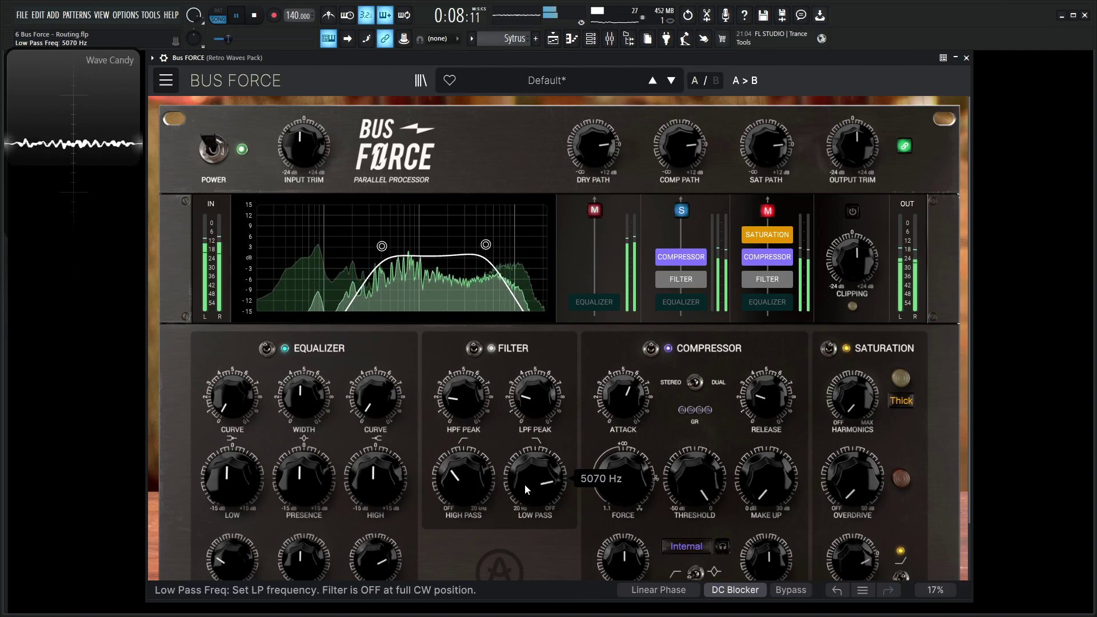
key(space)
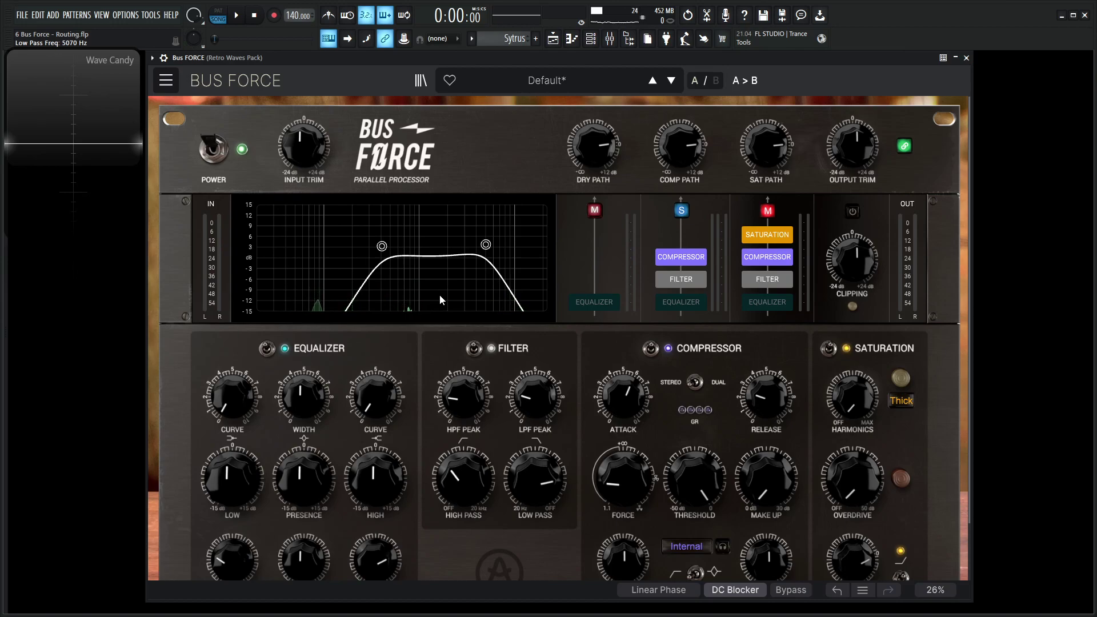
key(space)
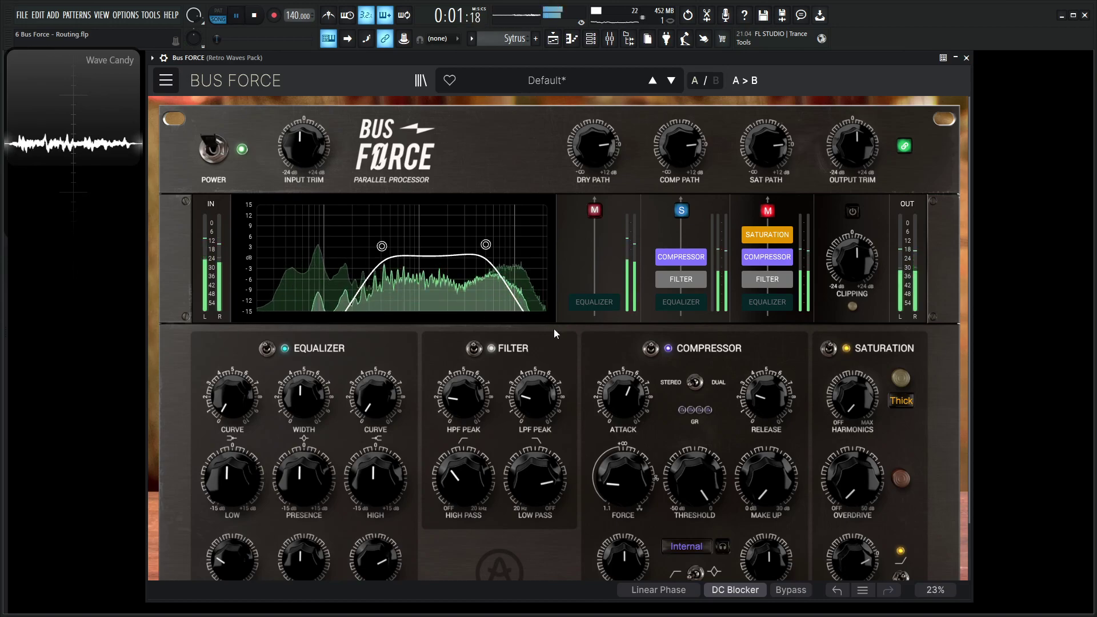
- Pull the compressor threshold from -28.2 dB down to about -35 dB while auditioning
key(space)
mouse_move(695, 483)
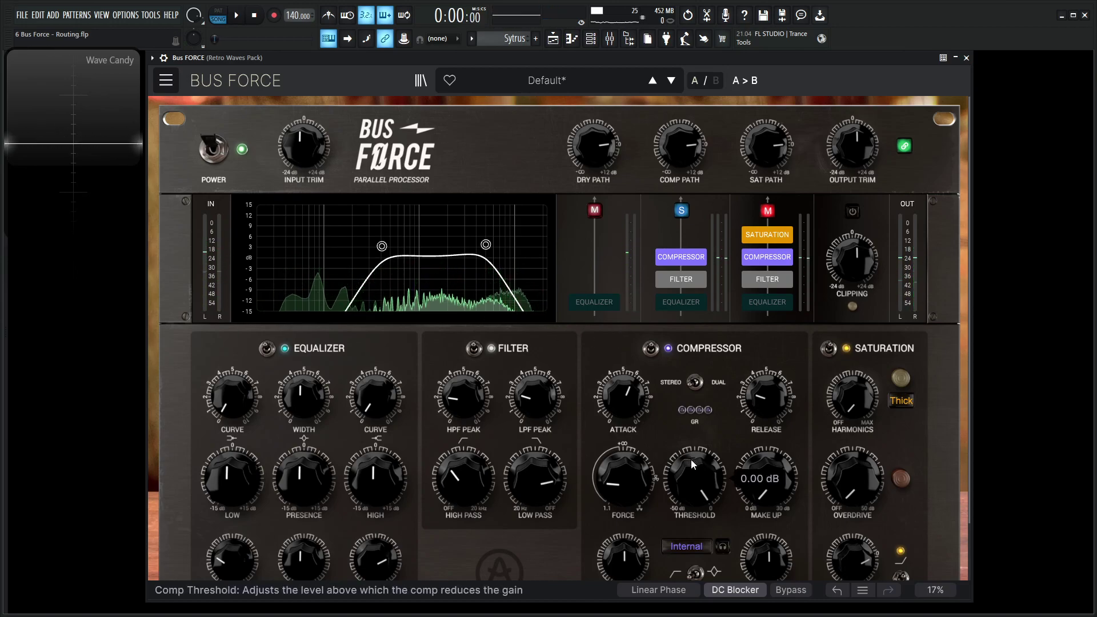
key(space)
mouse_move(695, 483)
mouse_down()
mouse_move(622, 473)
mouse_move(623, 464)
mouse_move(694, 486)
mouse_up()
mouse_move(639, 493)
key(space)
key(space)
drag(694, 482, 694, 503)
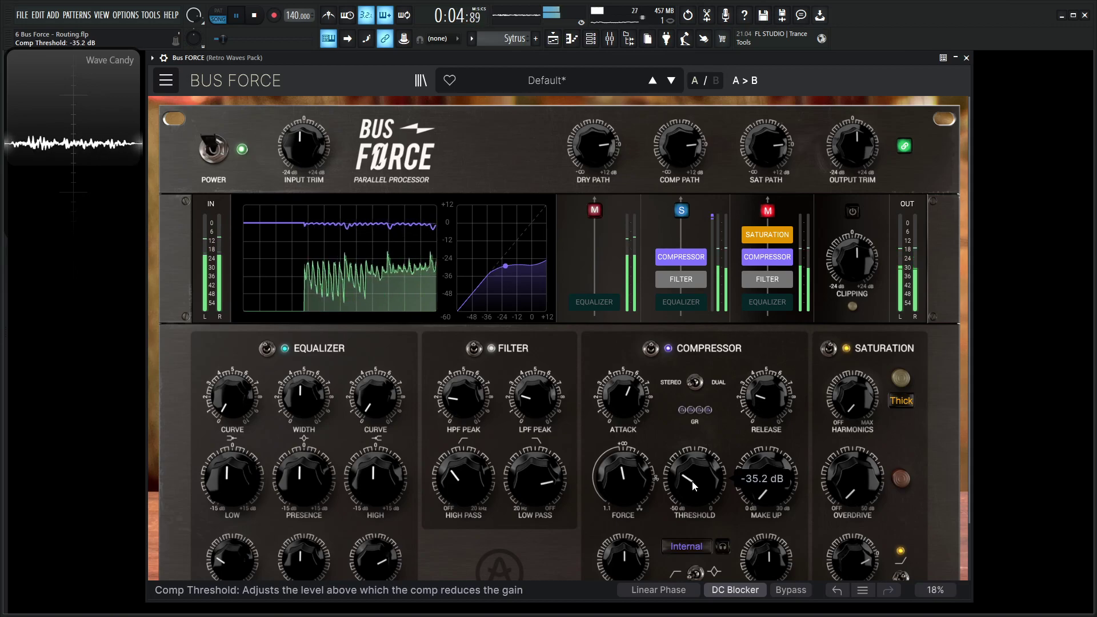
key(space)
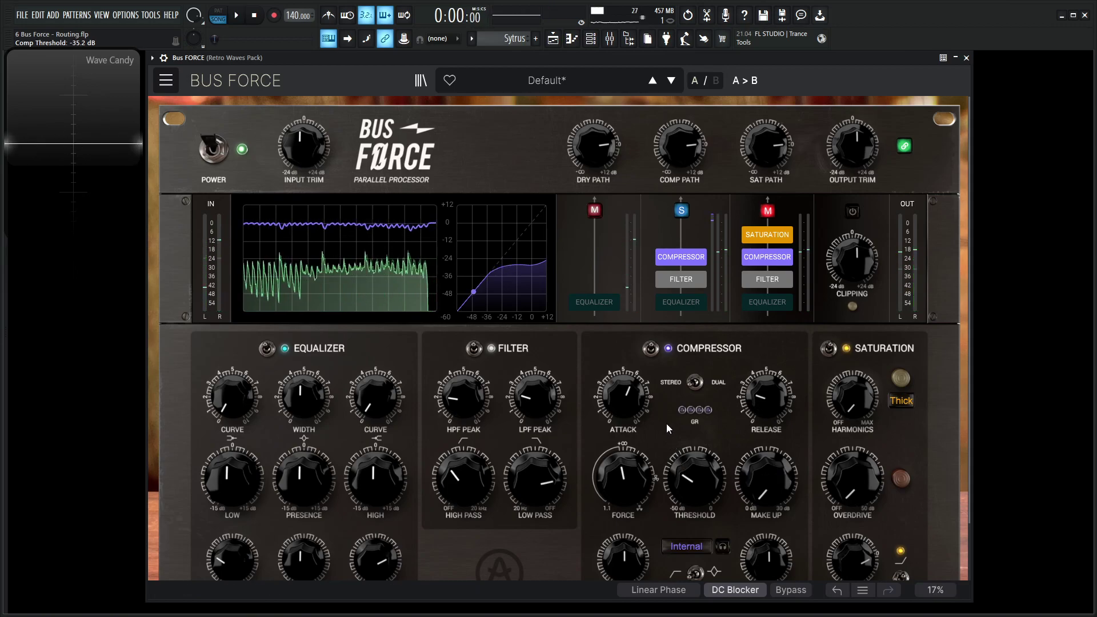
- Unsolo the Comp path so the dry path is heard again, and audition the blend
click(681, 210)
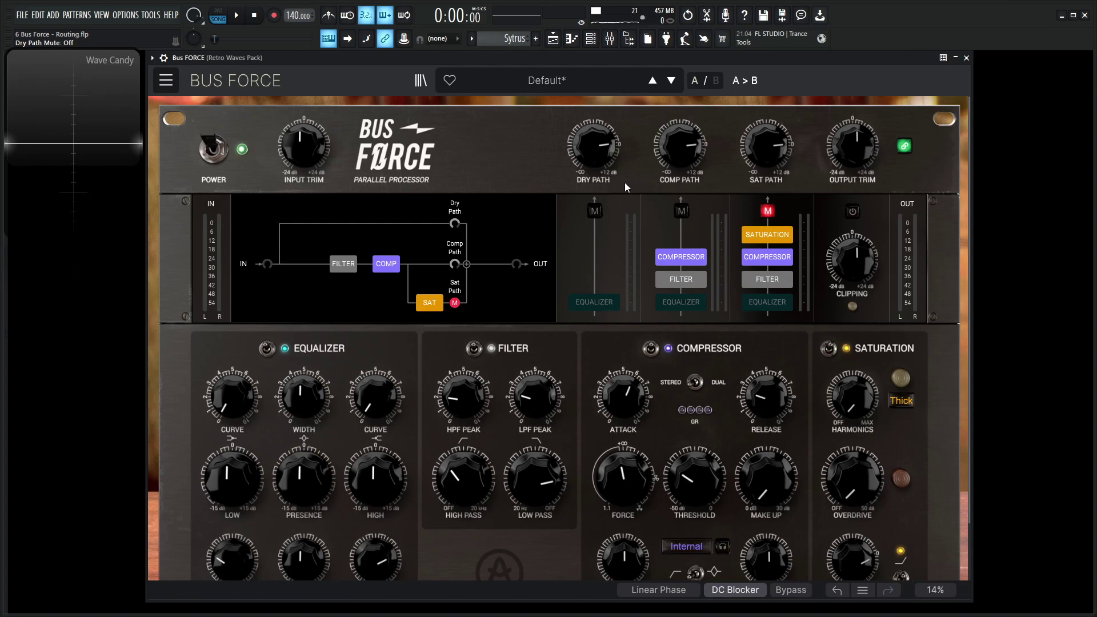
mouse_move(597, 148)
key(space)
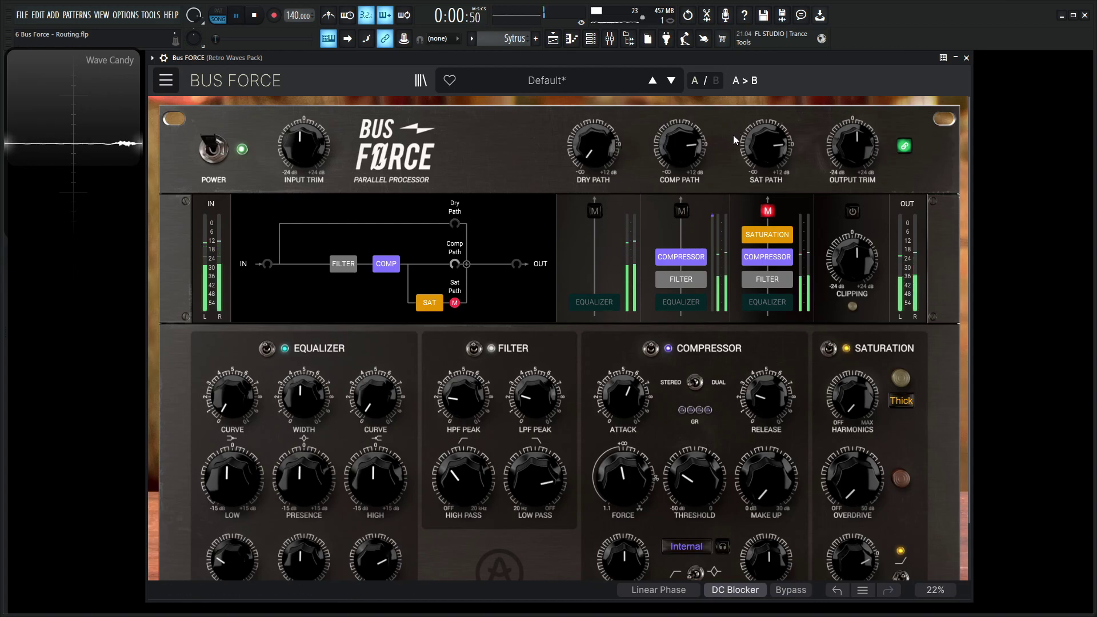
key(space)
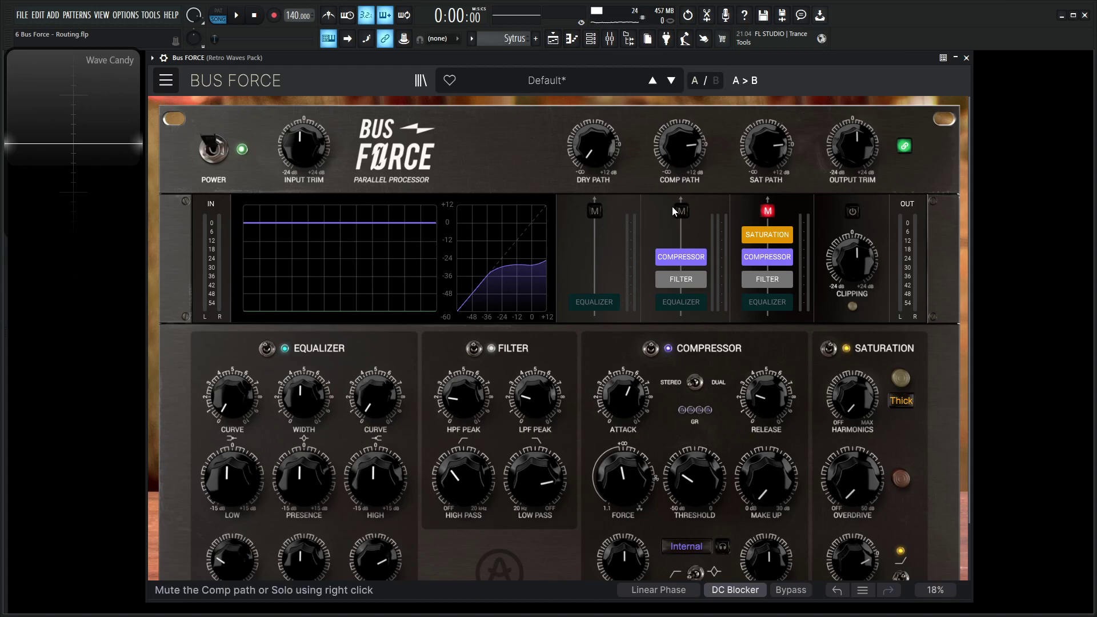
- Compare with the dry path muted, then raise the Dry Path level to 1.55 dB
click(595, 211)
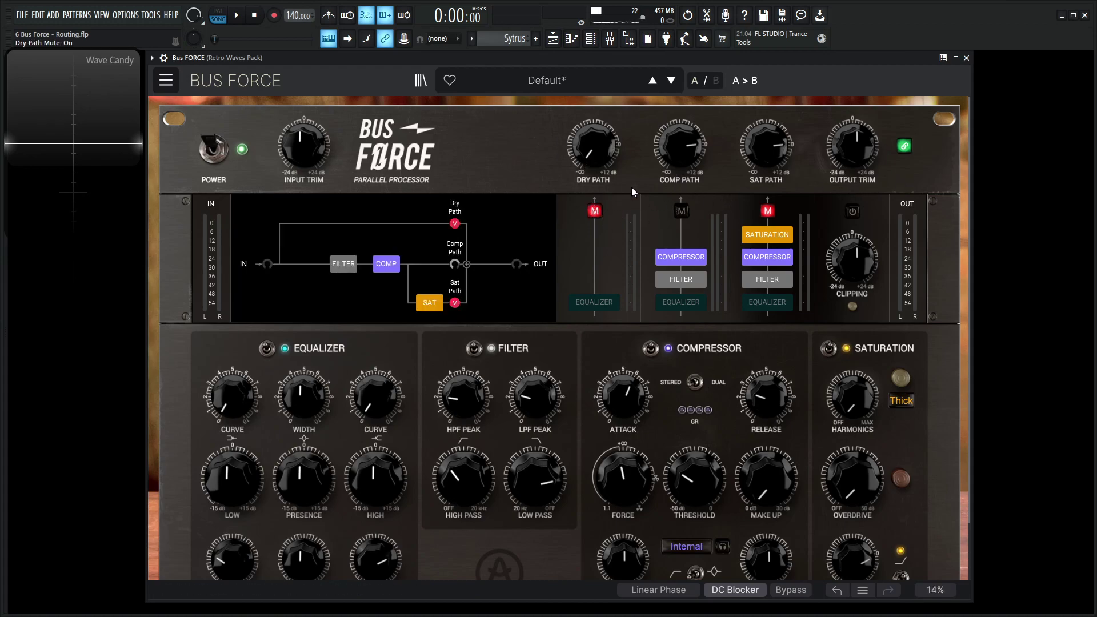
key(space)
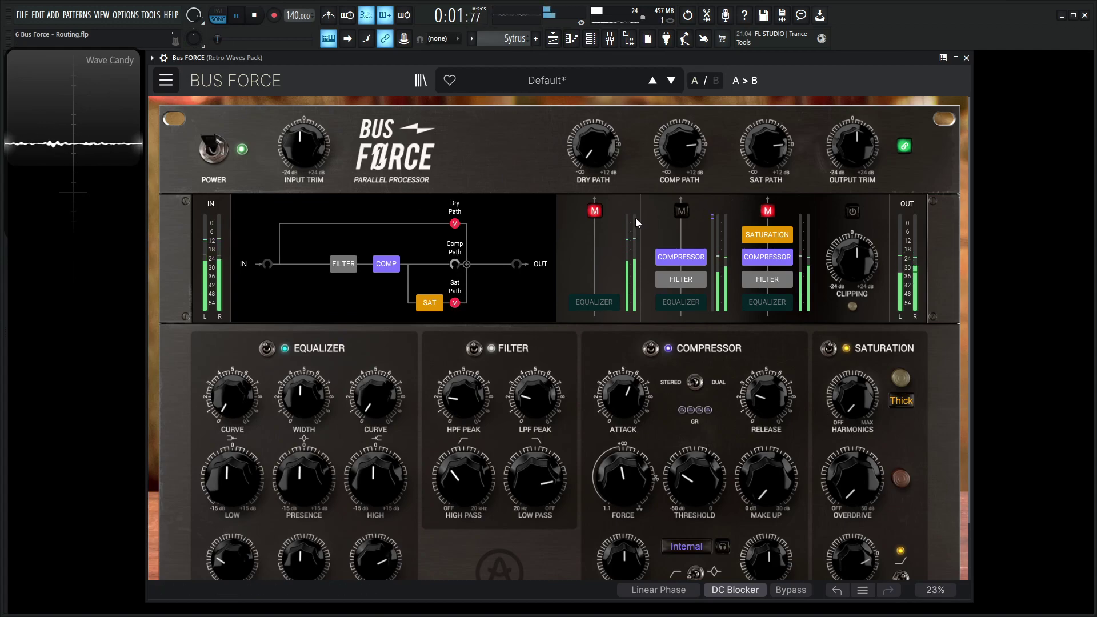
key(space)
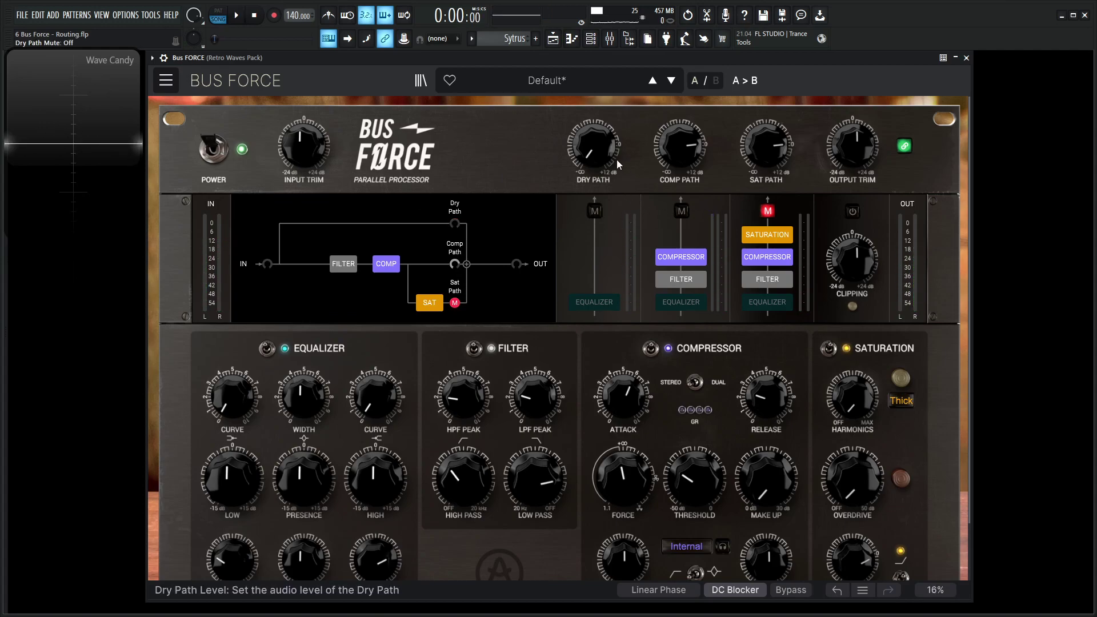
key(space)
scroll(606, 157, up, 5)
scroll(603, 159, up, 8)
scroll(600, 160, down, 2)
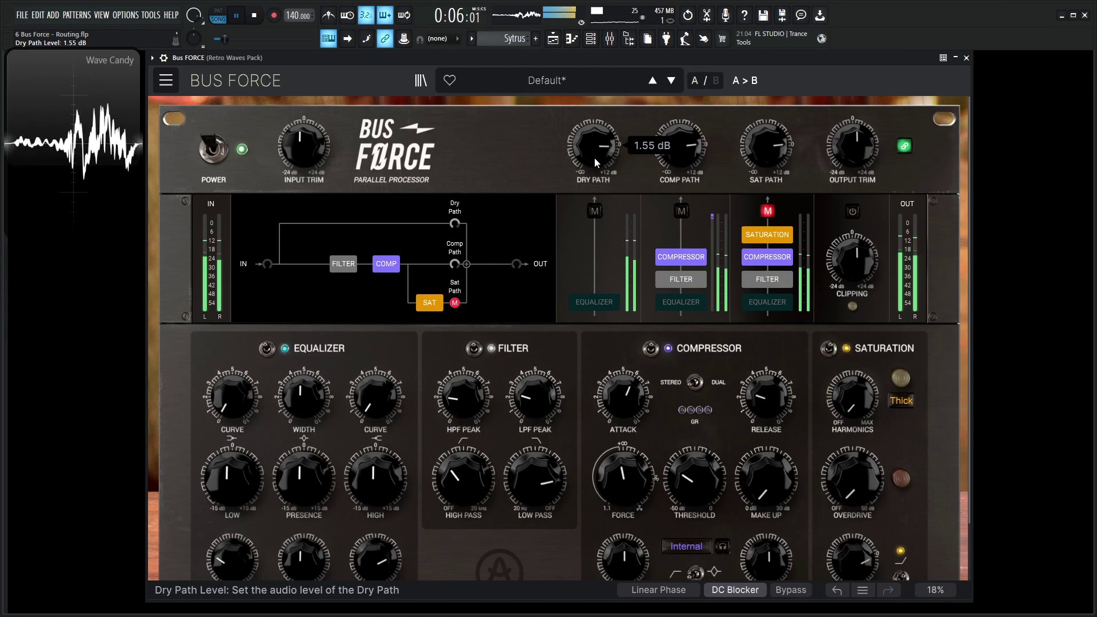
mouse_move(747, 170)
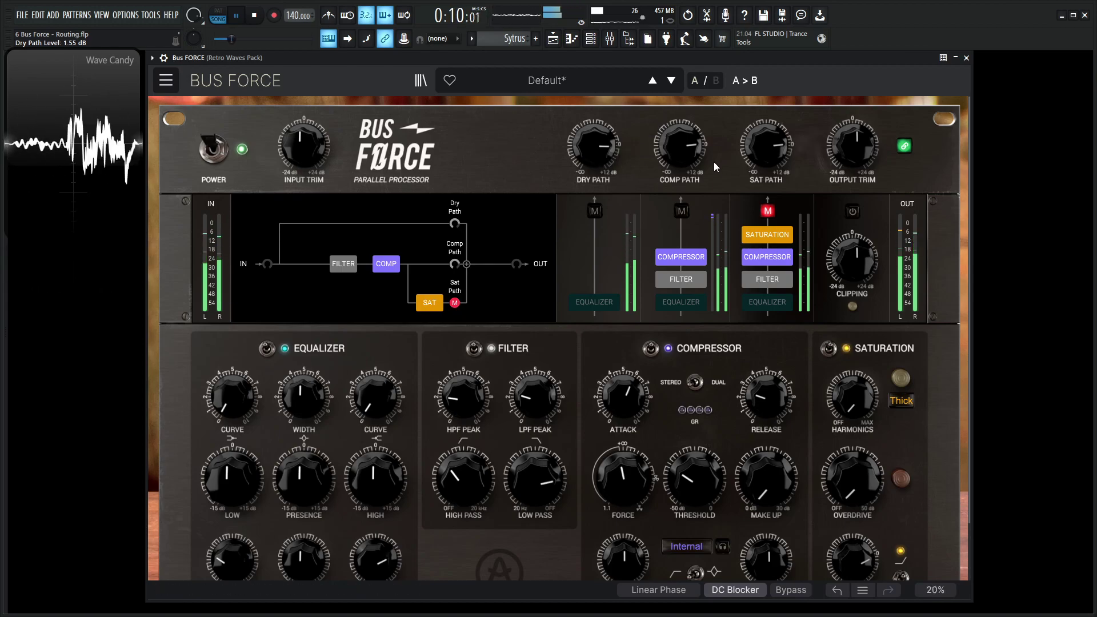
key(space)
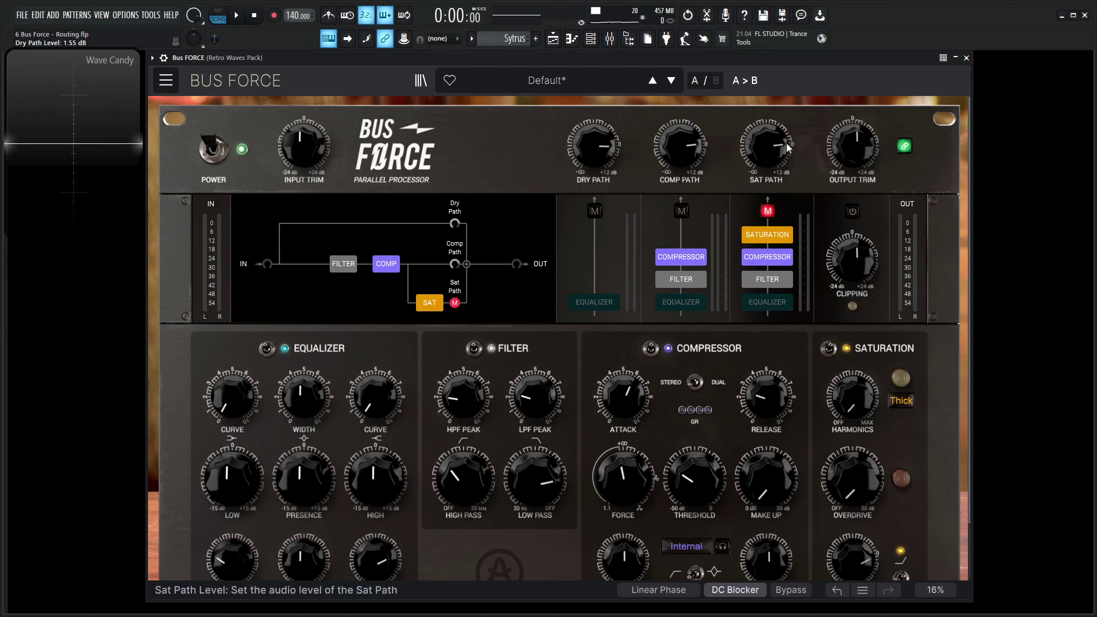
- Switch off the Sat path's compressor and filter and audition the saturation path
click(767, 256)
click(766, 279)
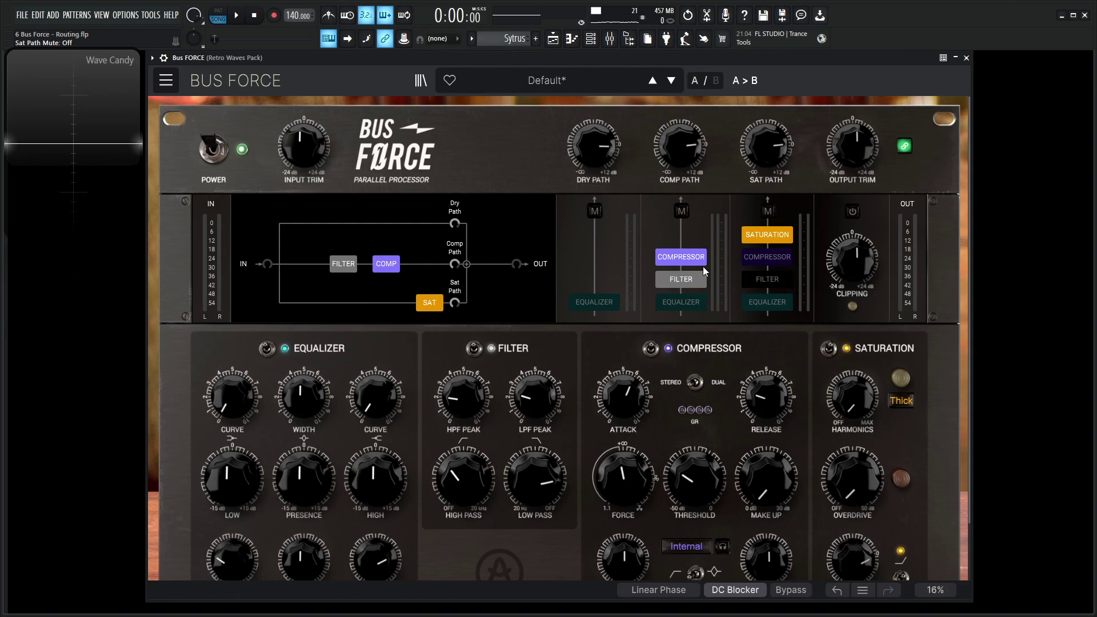
key(space)
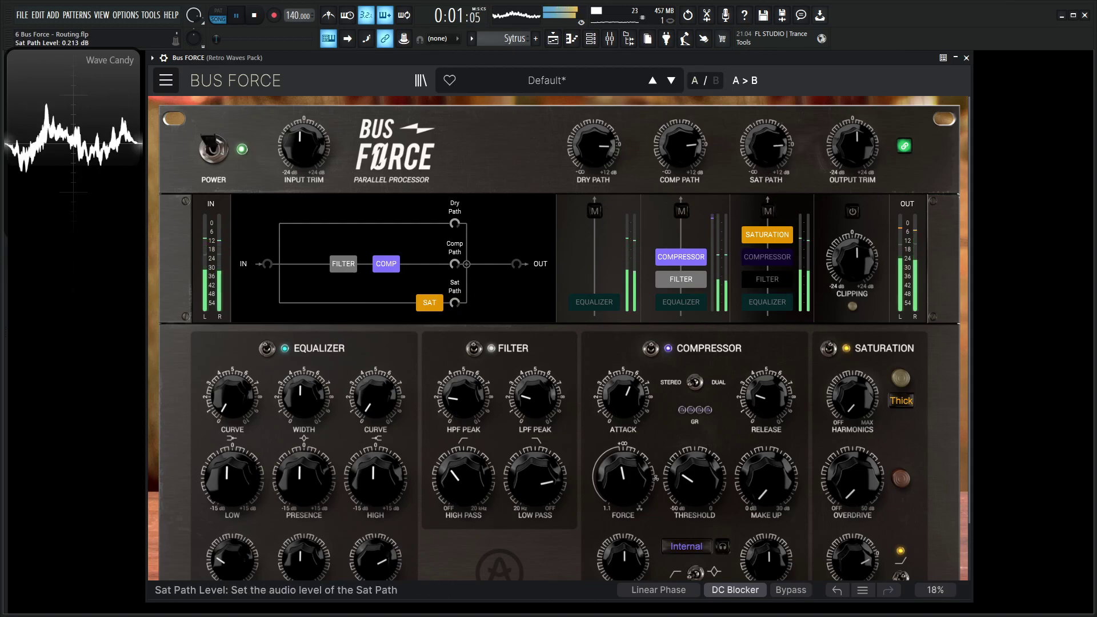
scroll(774, 178, down, 2)
- Keep Thick harmonics, raise overdrive to 9.20 dB and trim the output to -6.53 dB
click(905, 411)
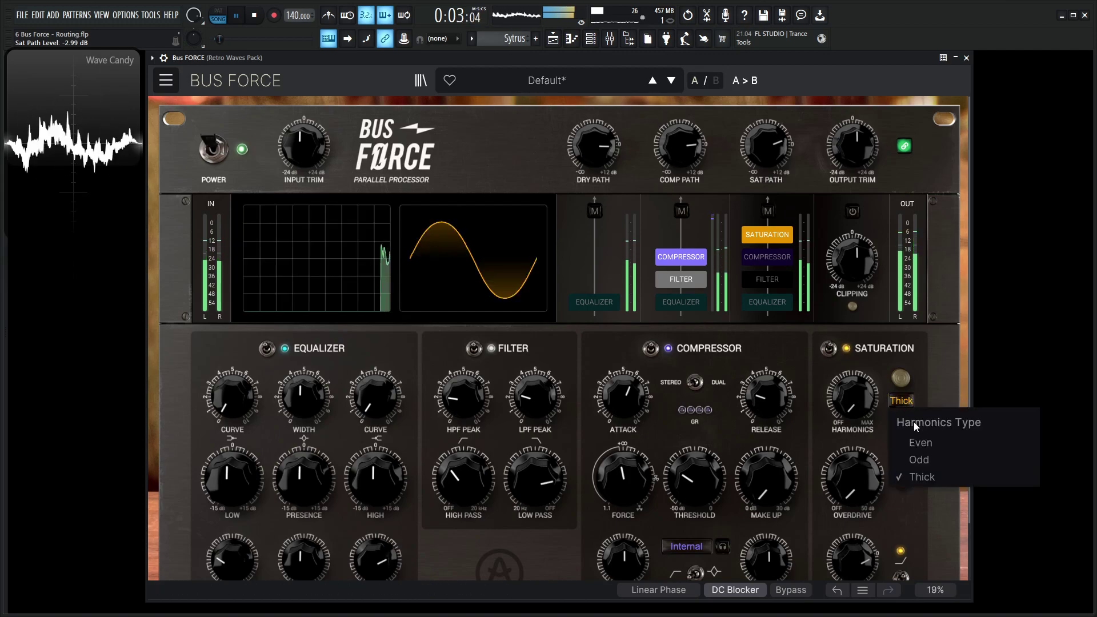
click(928, 476)
key(space)
key(space)
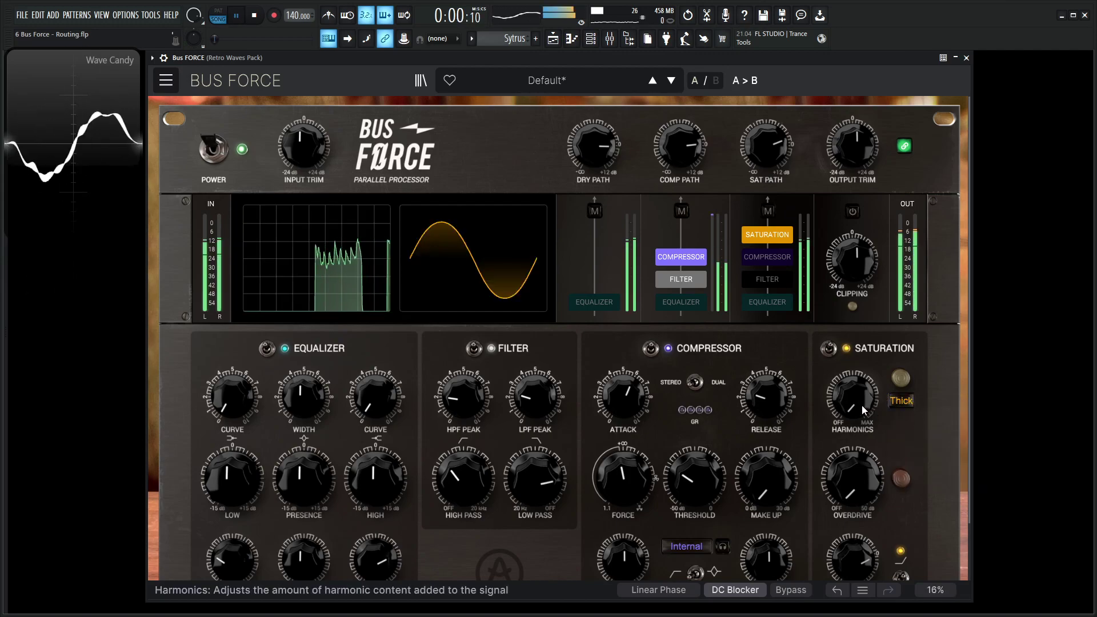
scroll(862, 408, up, 10)
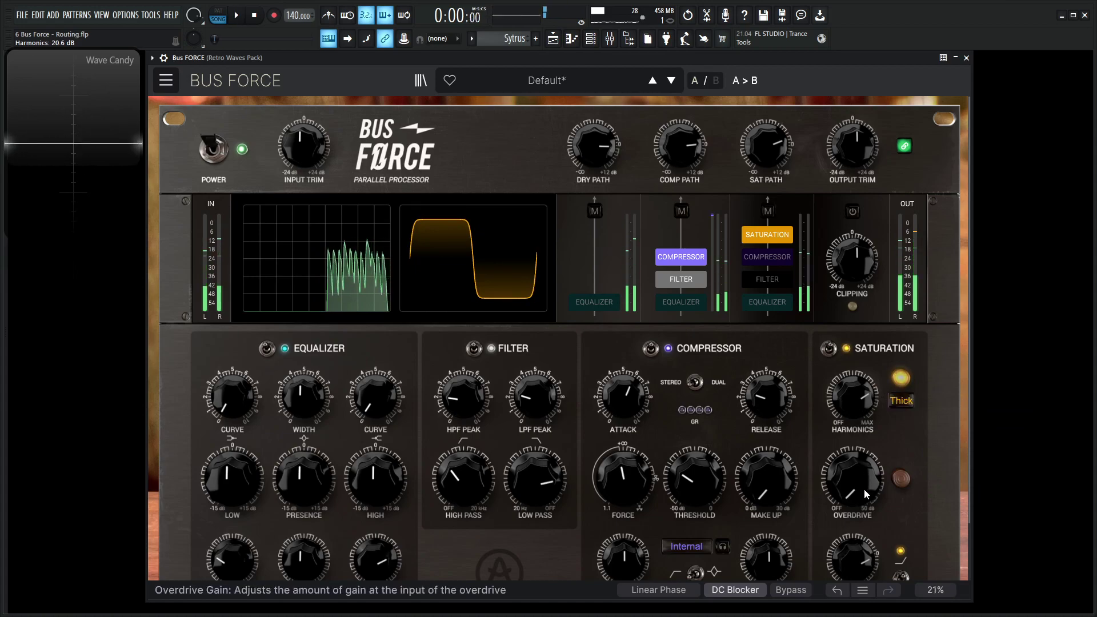
key(space)
scroll(852, 480, up, 8)
key(space)
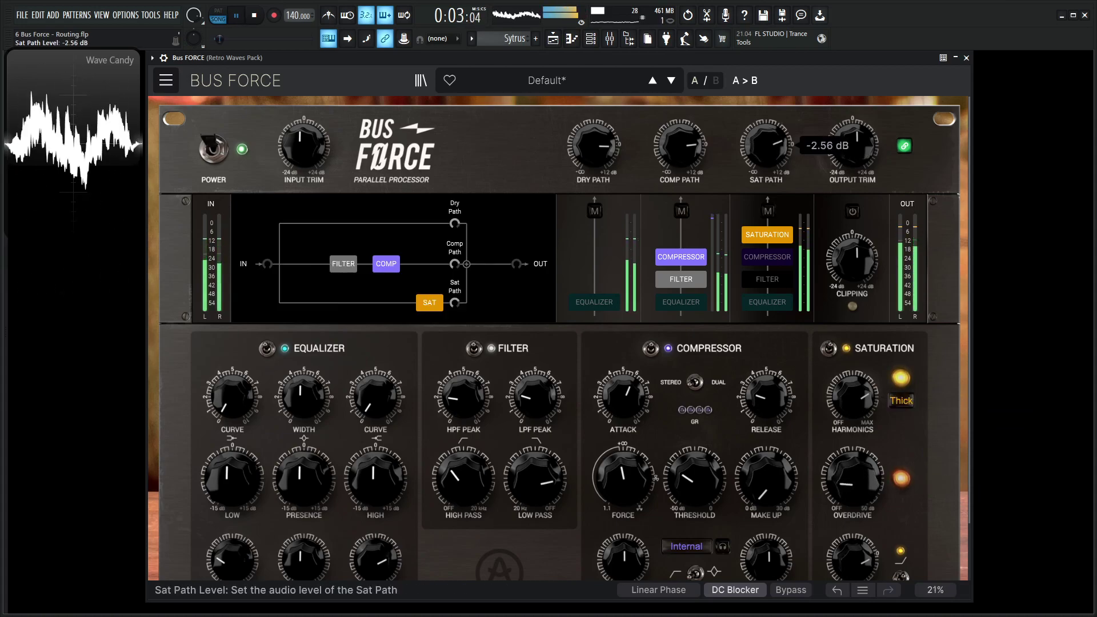
scroll(852, 145, down, 6)
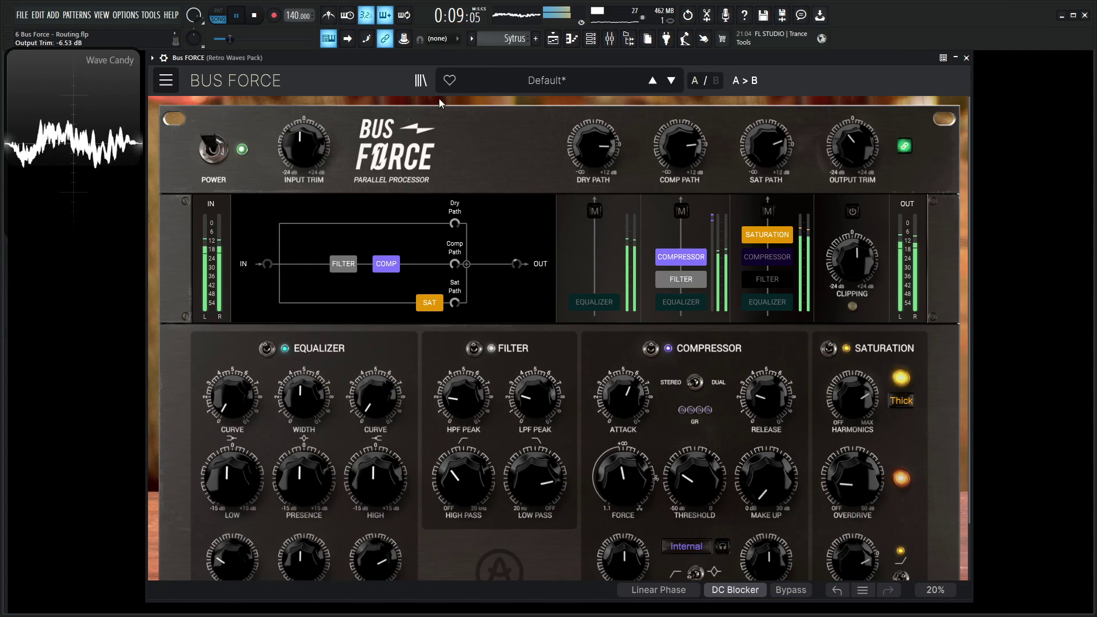
- Compare the bypassed and active sound with POWER, then stop the test tone
click(217, 153)
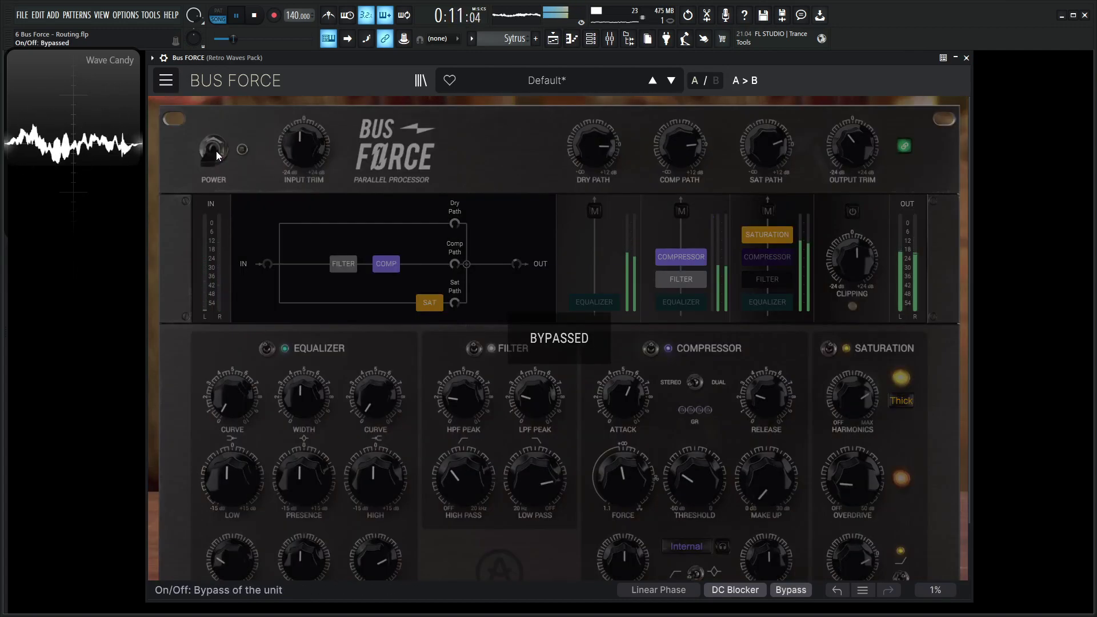
click(217, 153)
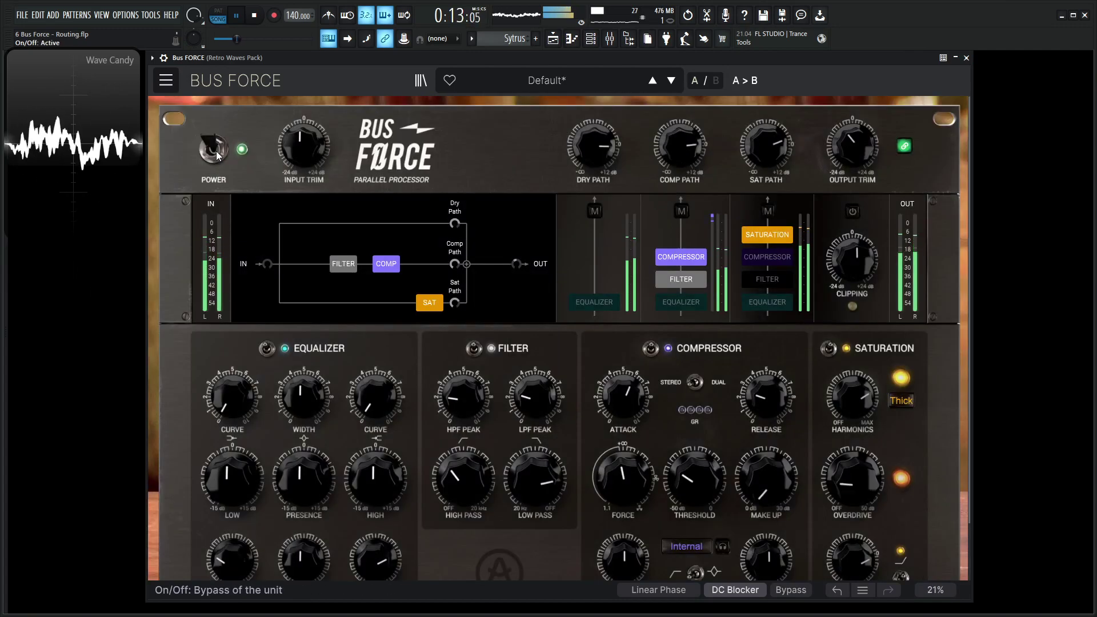
key(space)
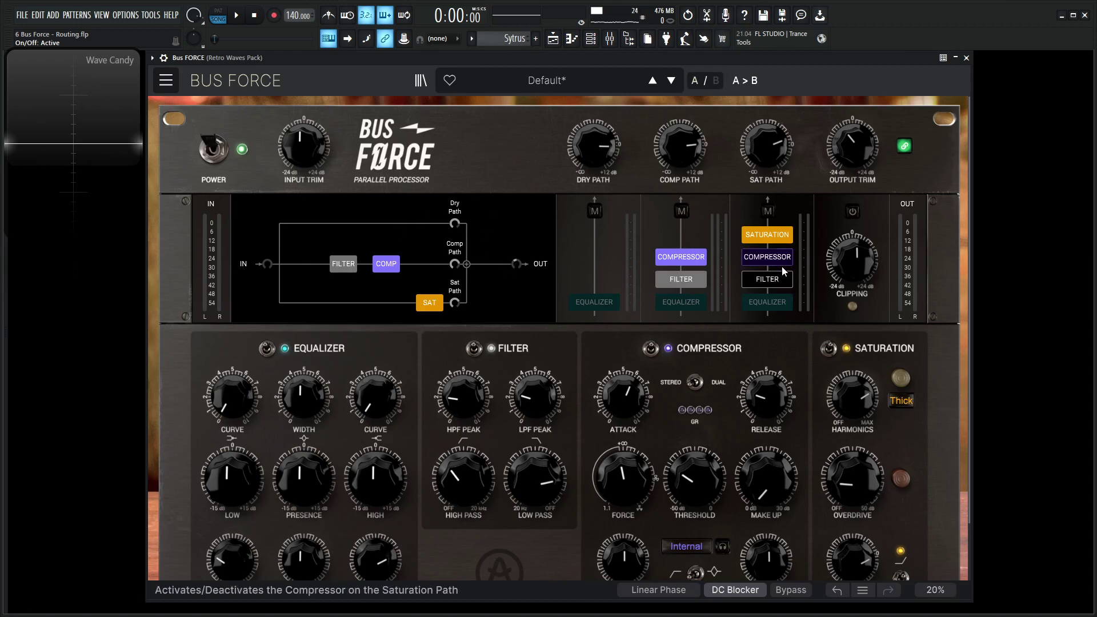
- Toggle the comp-path filter off and back on, leaving it active
click(693, 281)
click(694, 282)
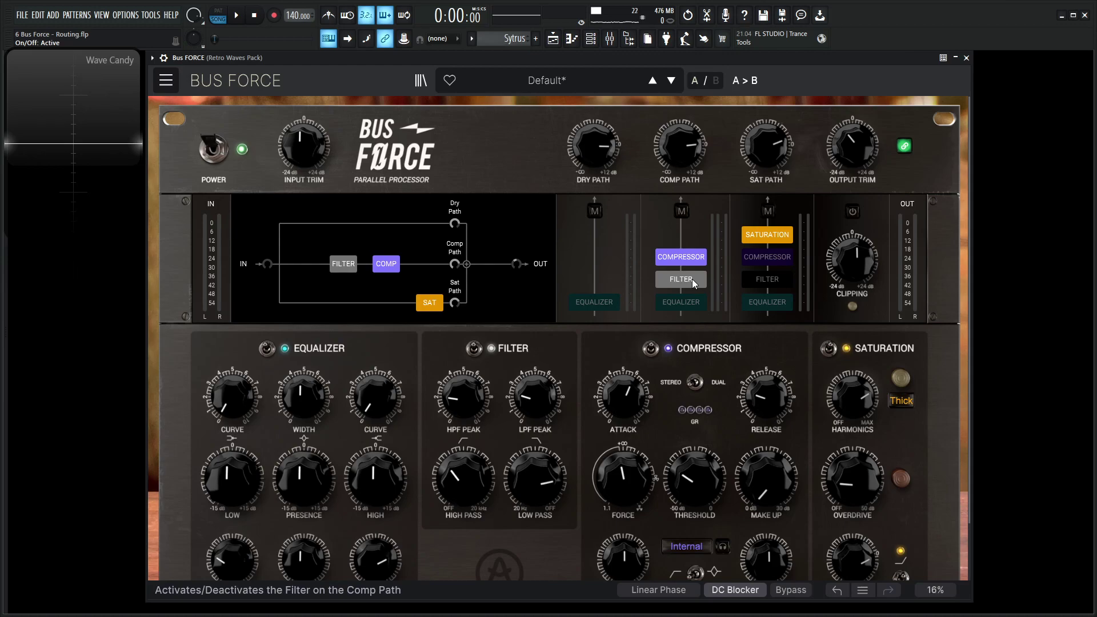
mouse_move(860, 149)
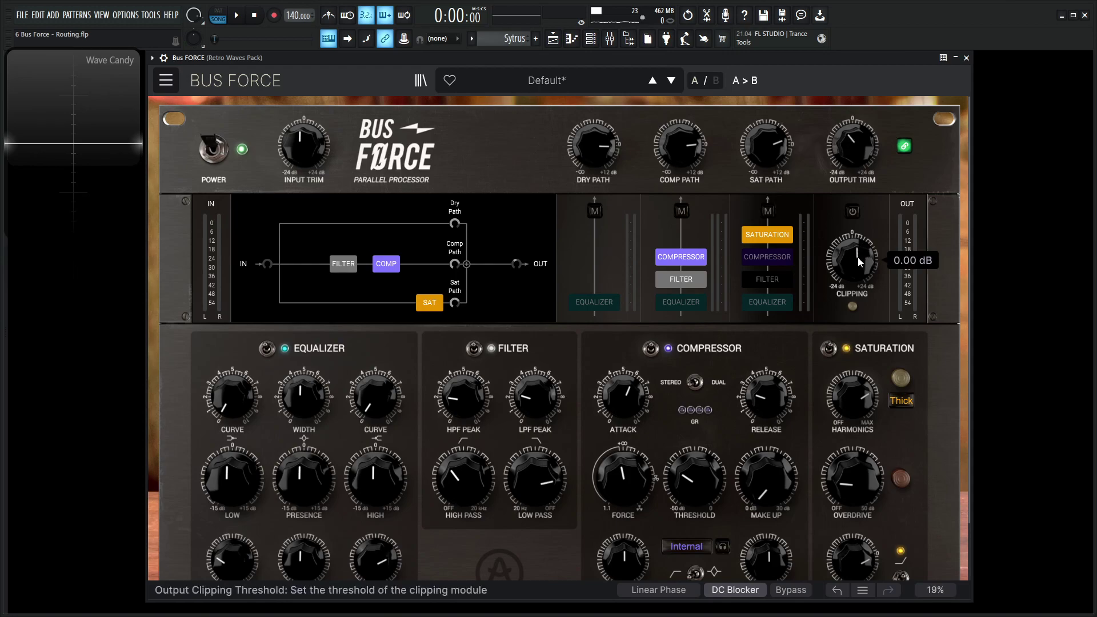
- Switch on the output clipper and try a few thresholds while the tone plays
click(852, 211)
mouse_move(862, 274)
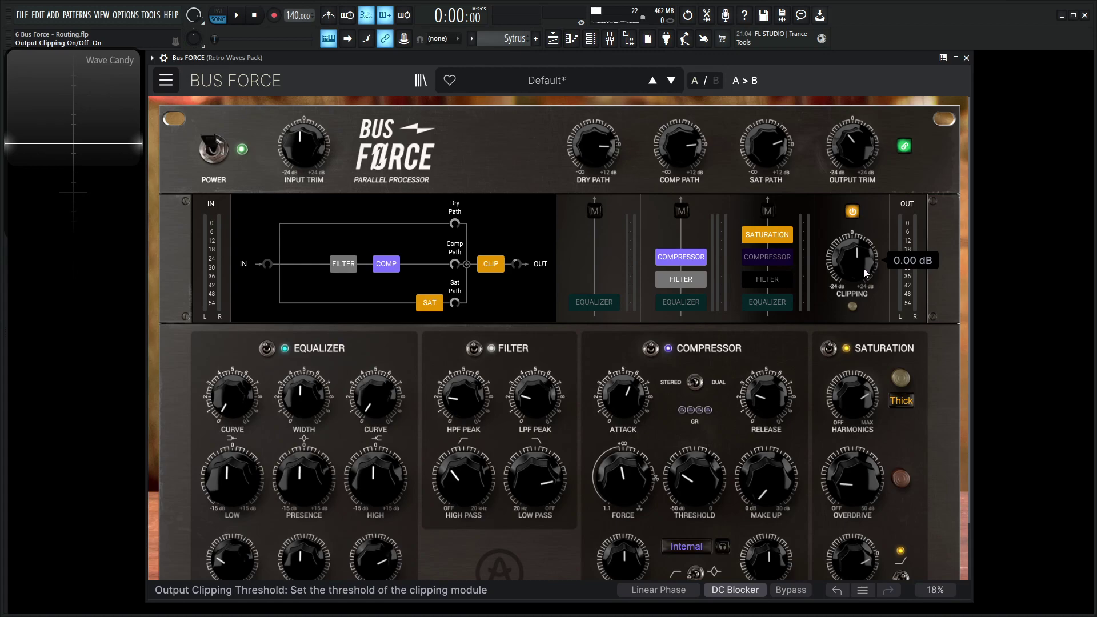
mouse_move(856, 263)
mouse_down()
mouse_move(852, 243)
mouse_move(864, 290)
mouse_move(863, 265)
mouse_up()
key(space)
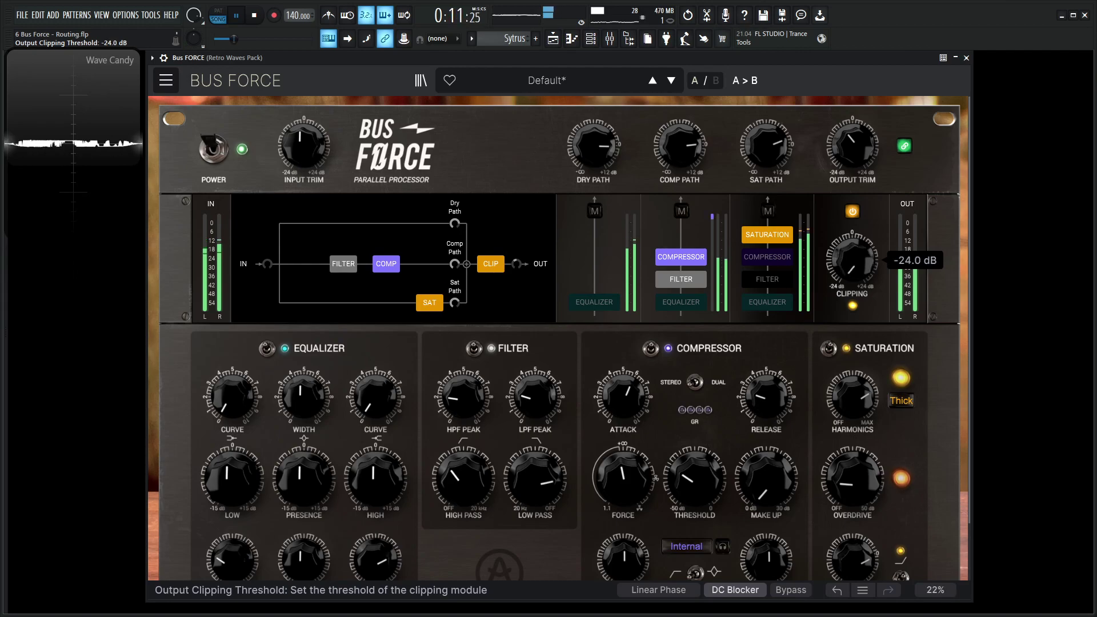
drag(863, 267, 862, 260)
key(space)
- Try -12.5 dB, reset to 0 dB, then settle the clipping threshold at -2.30 dB
scroll(862, 267, down, 1)
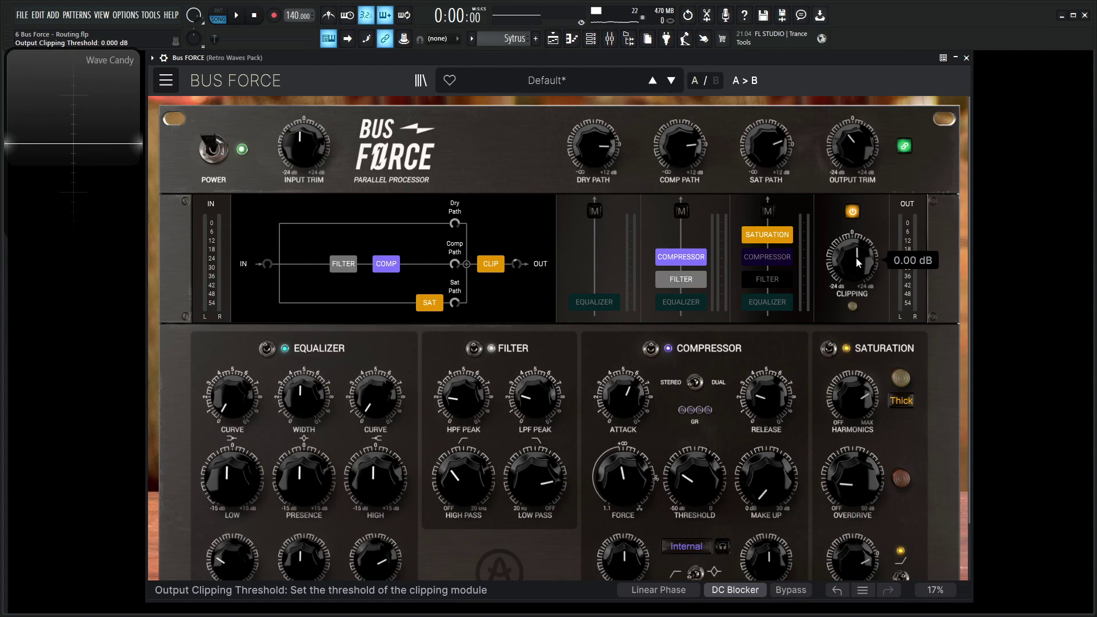
key(space)
drag(857, 263, 857, 281)
key(space)
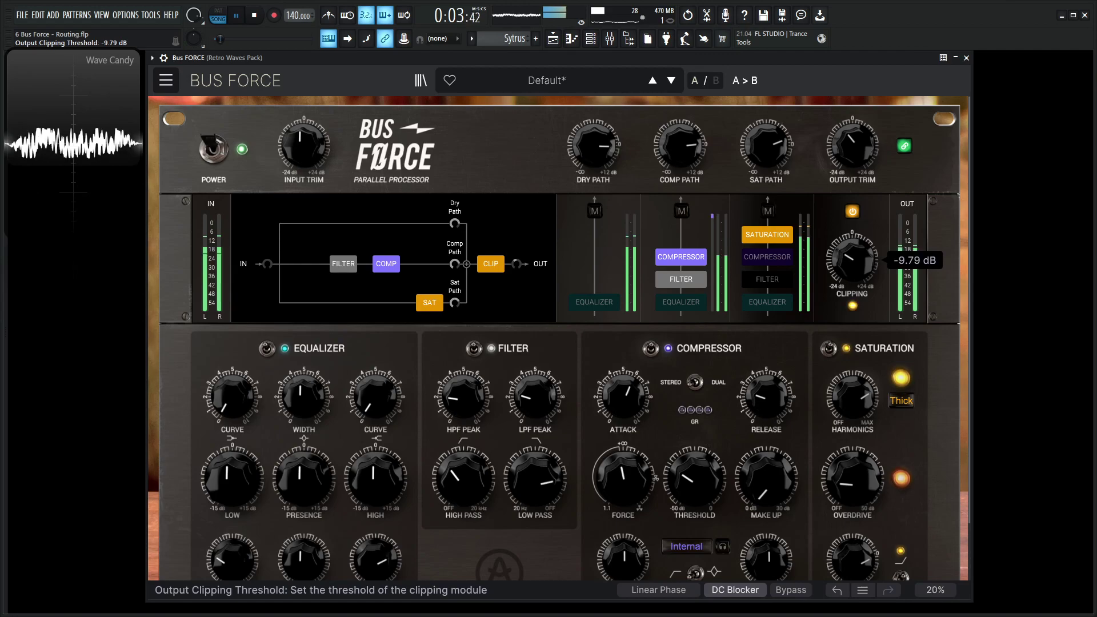
drag(856, 257, 855, 262)
double_click(858, 261)
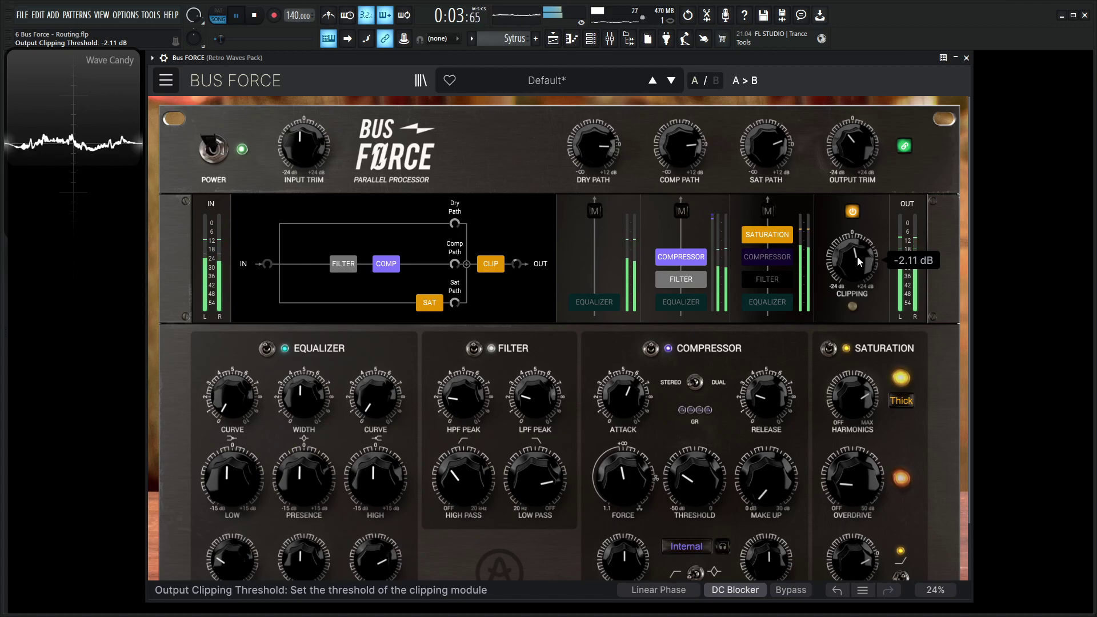
drag(857, 256, 857, 257)
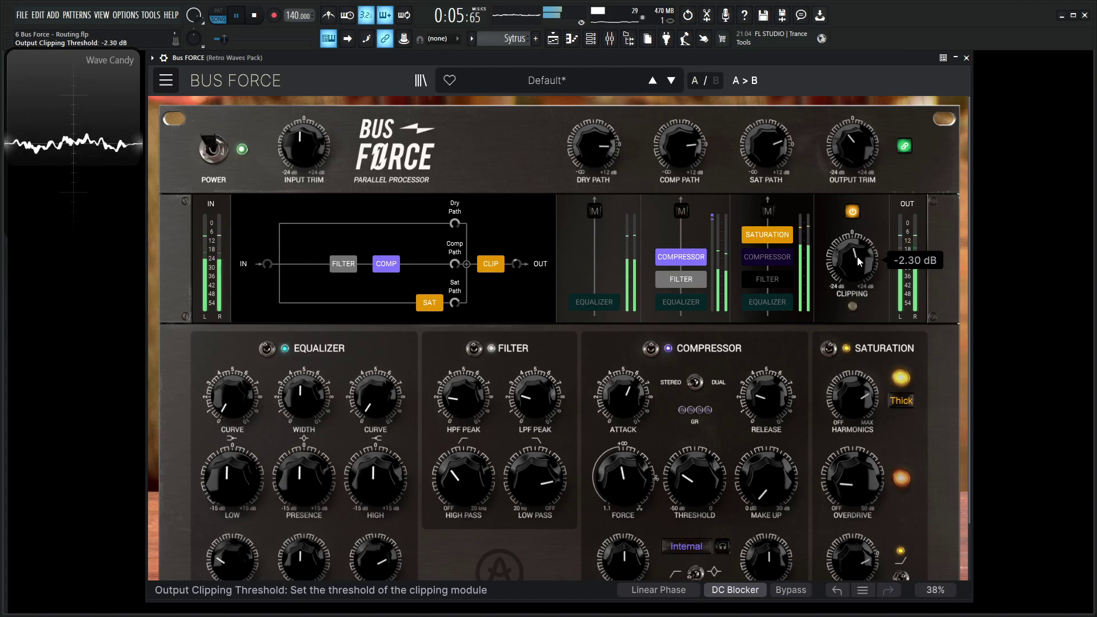
key(space)
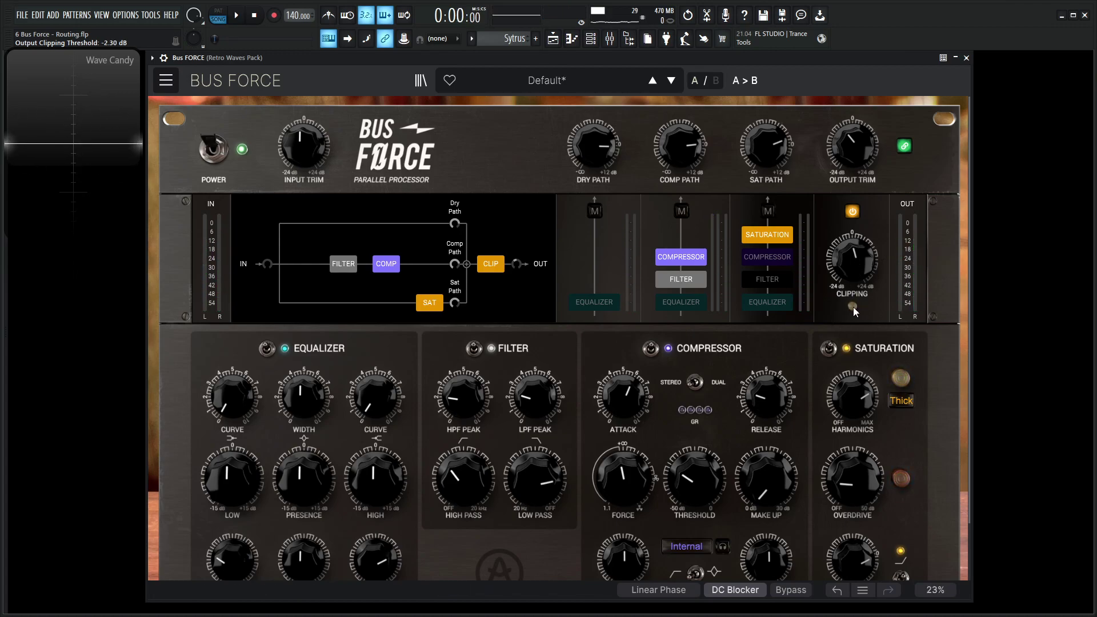
key(space)
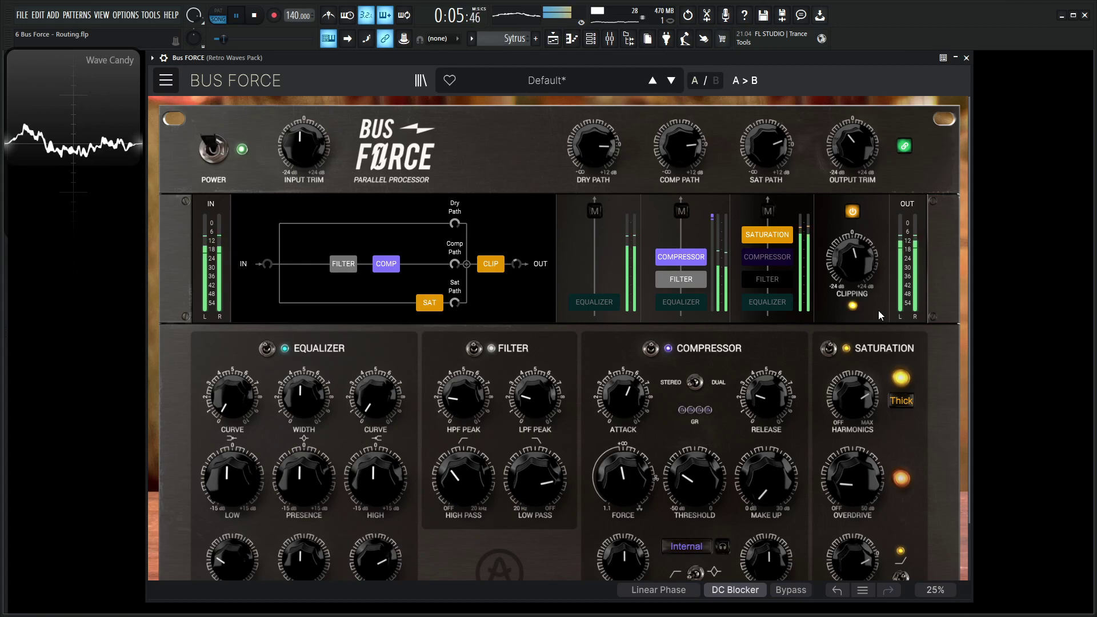
key(space)
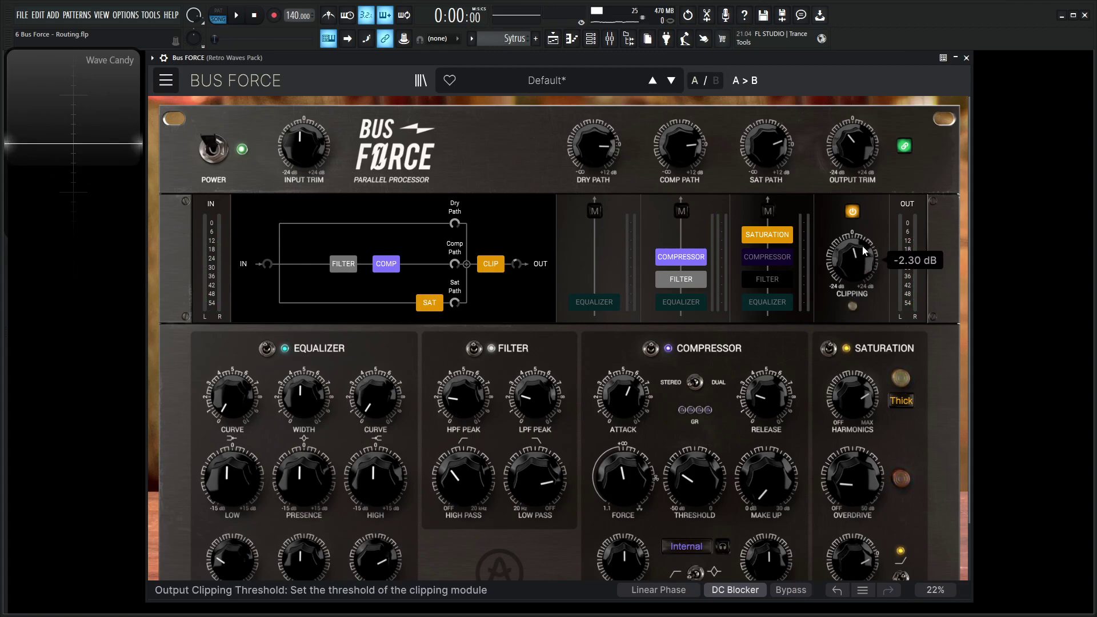
key(space)
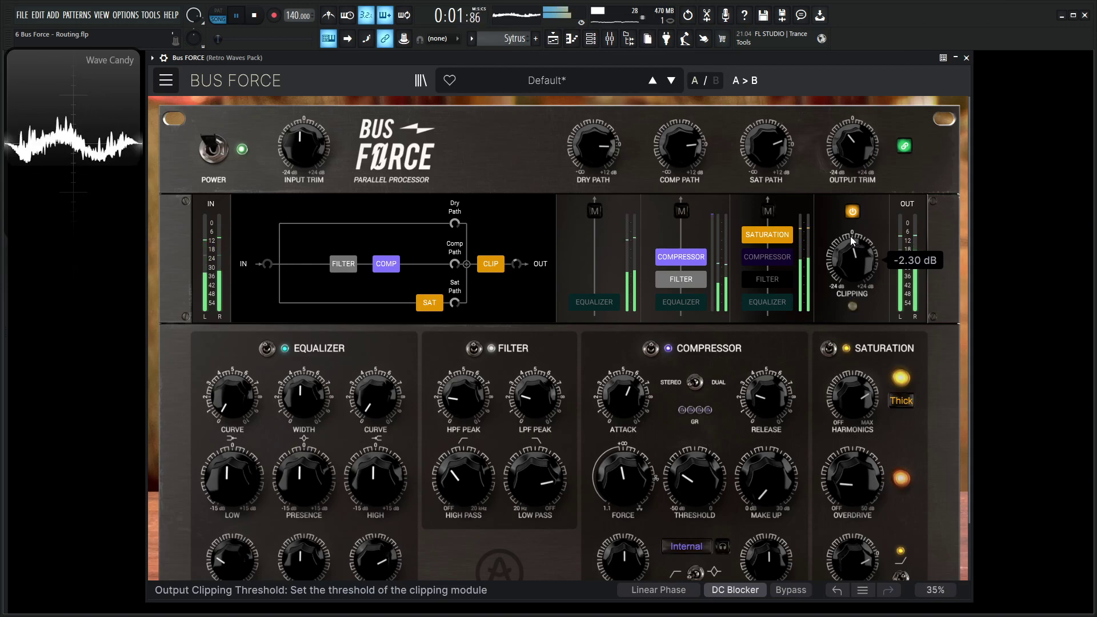
key(space)
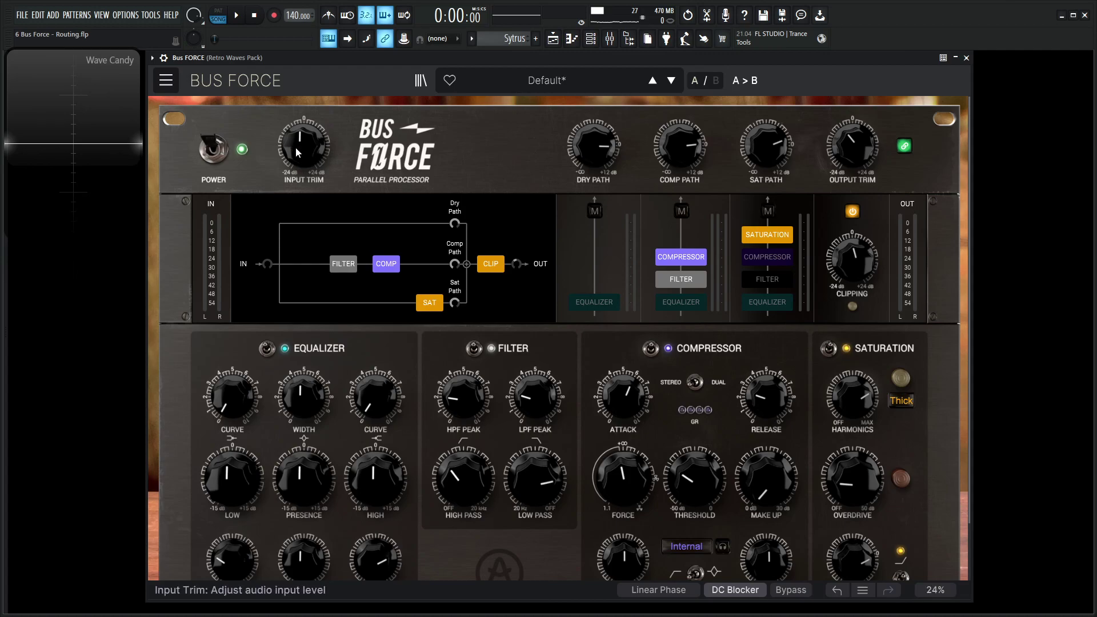
- Start a new Default preset and raise the input trim to 7.30 dB
click(166, 80)
click(186, 104)
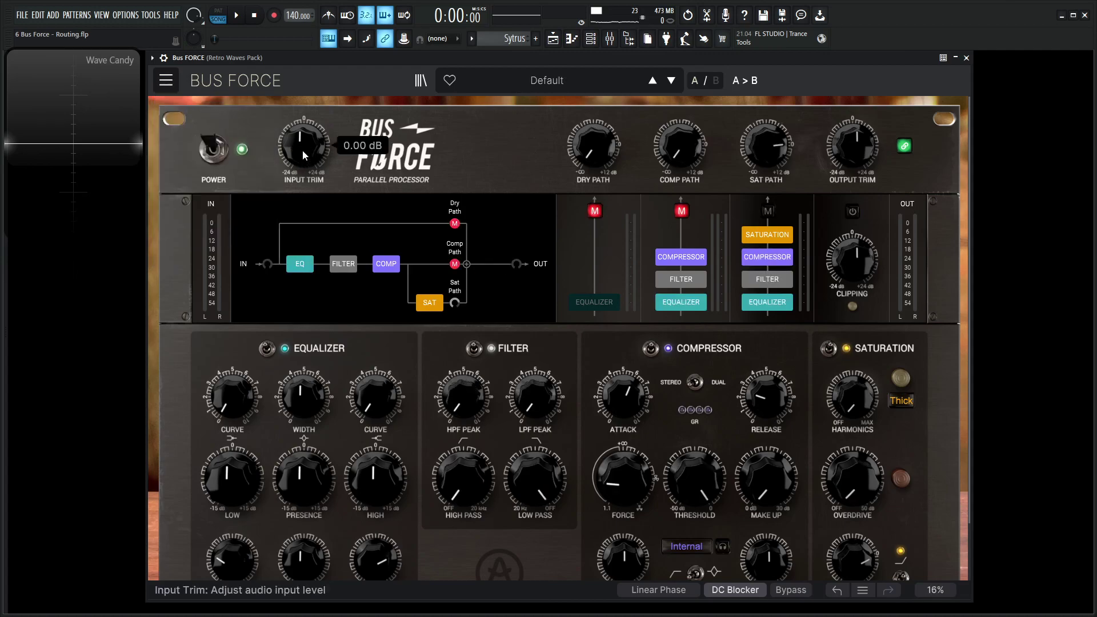
mouse_move(304, 145)
mouse_down()
mouse_move(303, 133)
mouse_move(303, 155)
mouse_move(303, 132)
mouse_up()
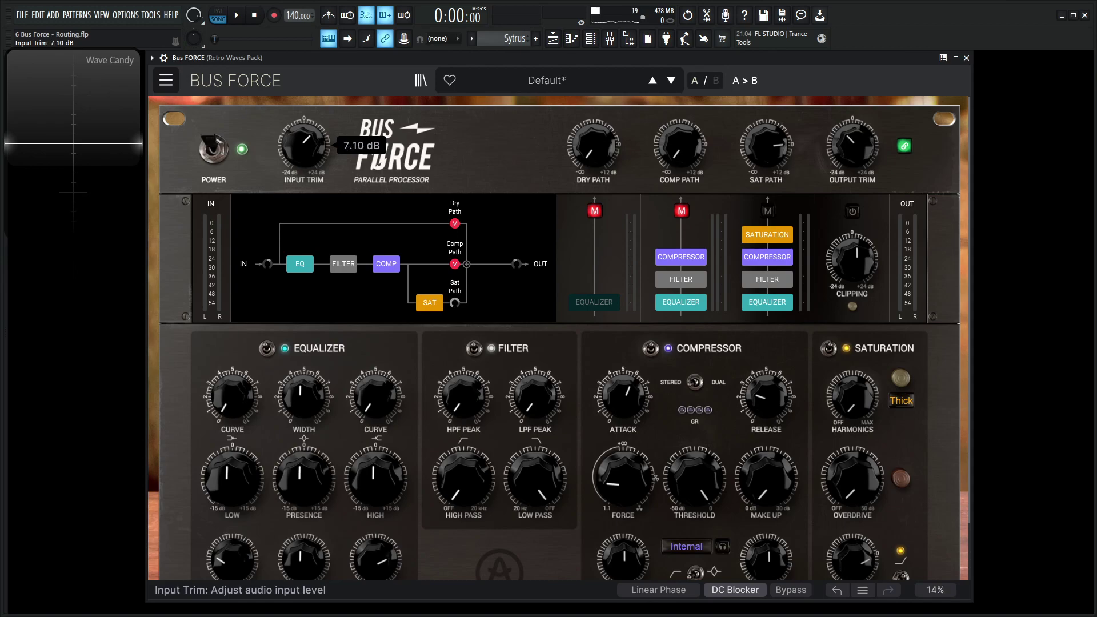
drag(303, 137, 304, 136)
mouse_move(848, 160)
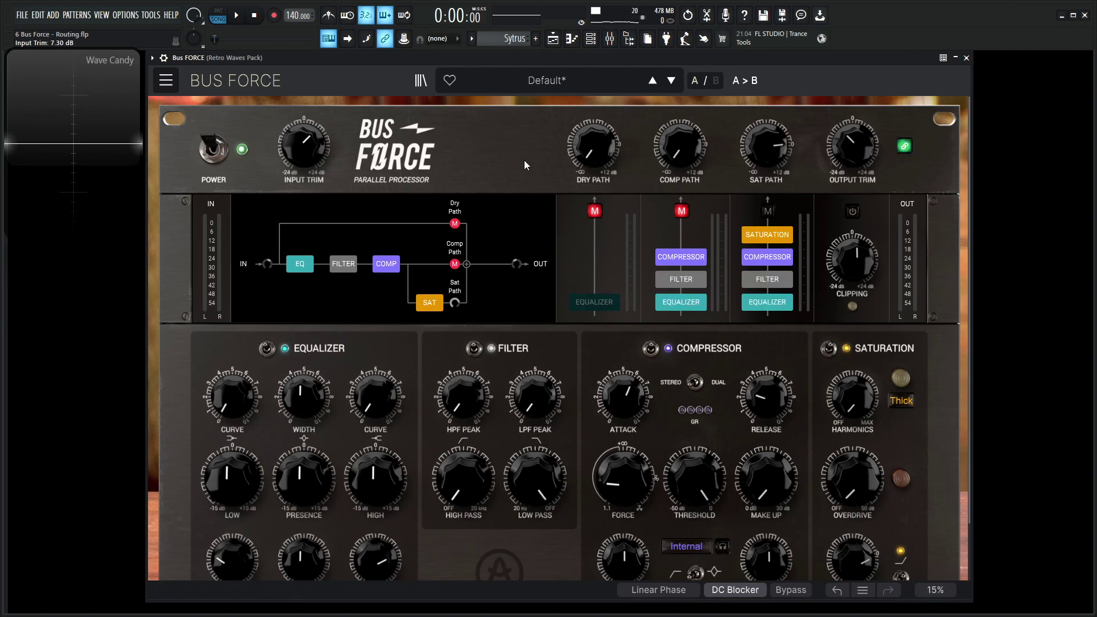
- Lower input trim with output following, toggle Output Link off and on, leaving output trim at -3.65 dB
drag(304, 145, 304, 201)
mouse_move(858, 168)
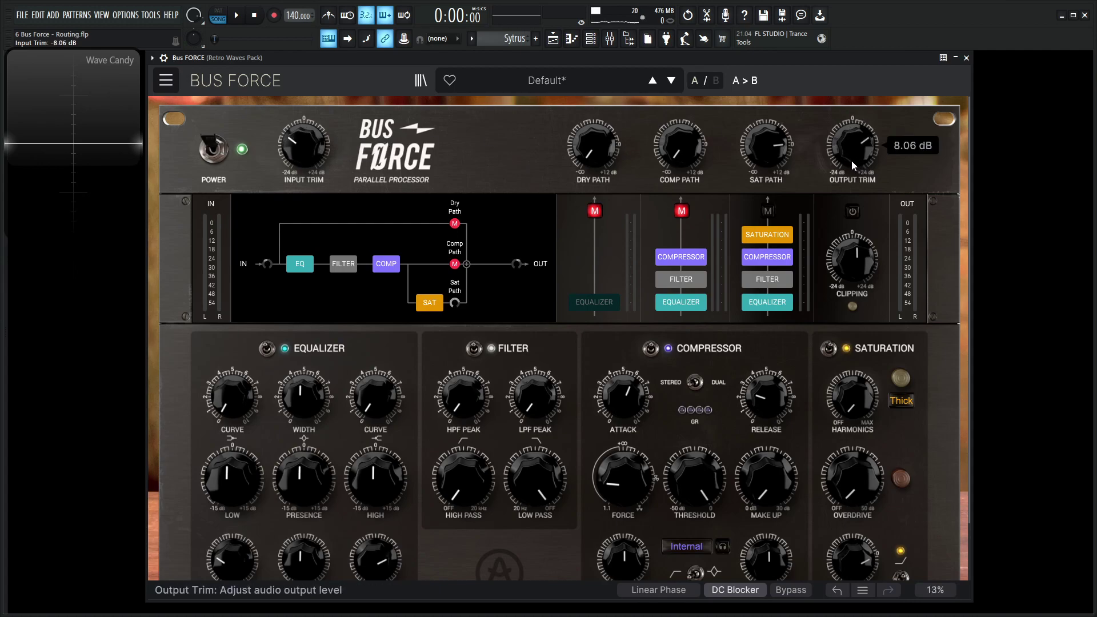
click(905, 147)
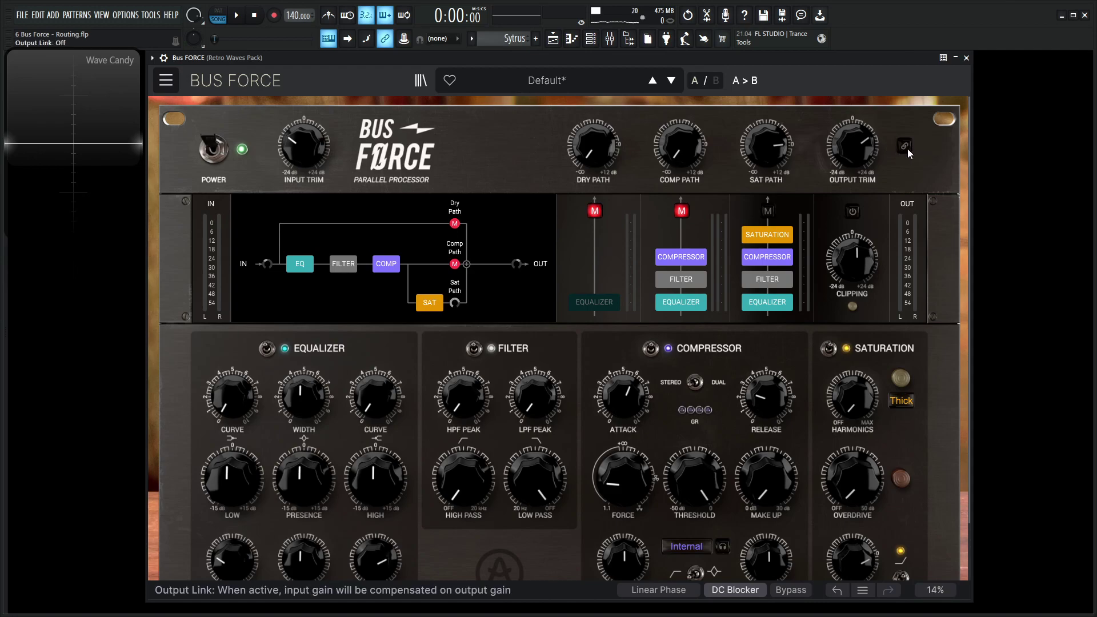
click(908, 151)
drag(864, 159, 864, 189)
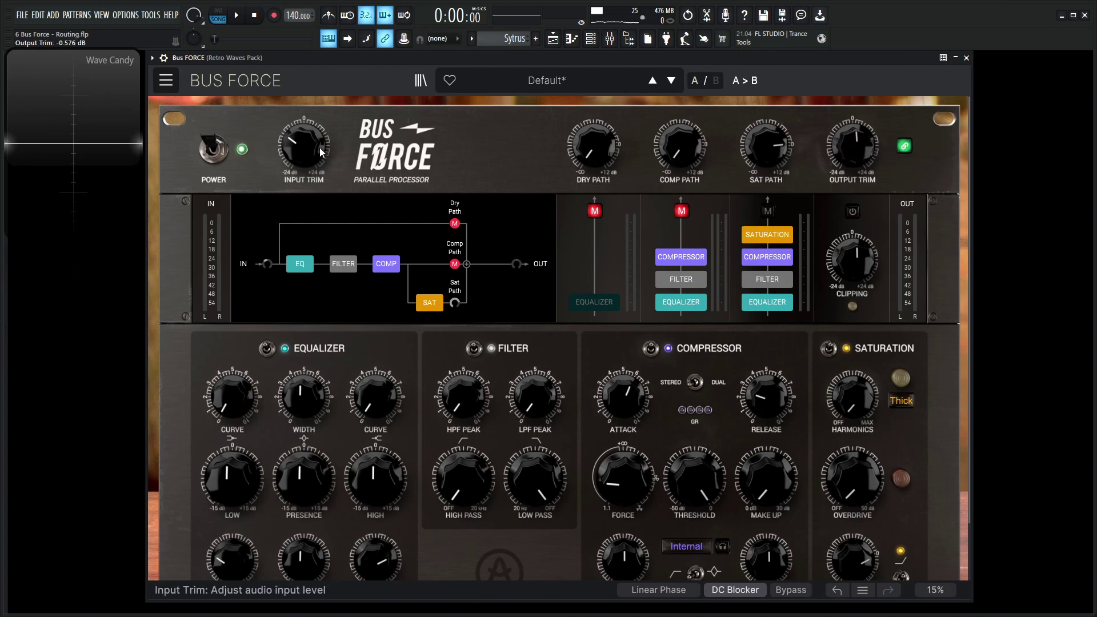
mouse_move(304, 146)
mouse_down()
mouse_move(303, 166)
mouse_move(303, 152)
mouse_up()
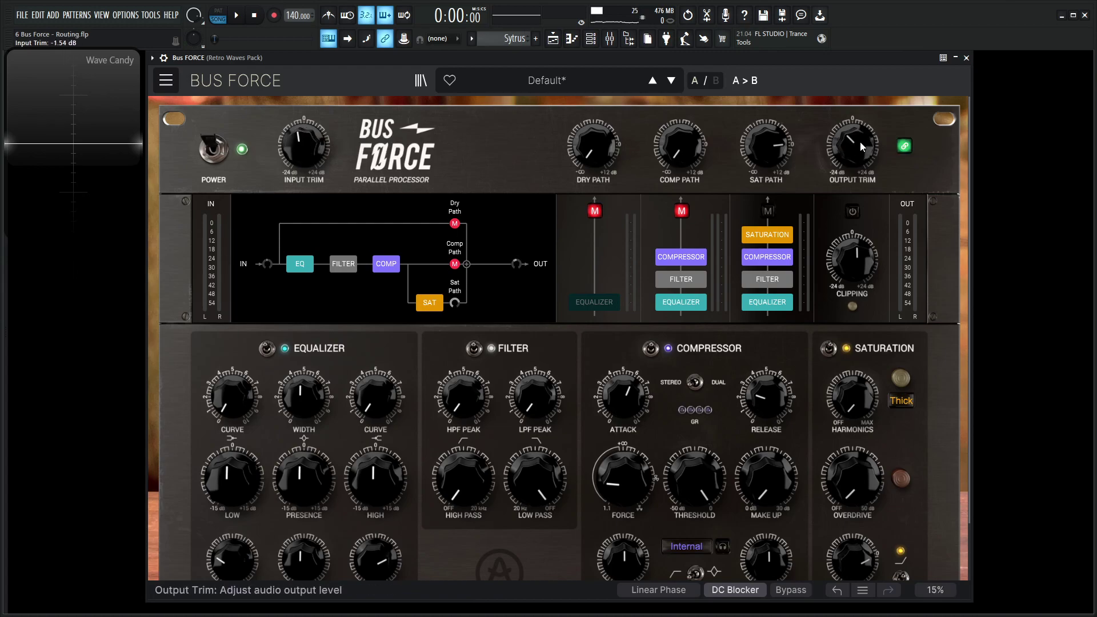
drag(852, 146, 888, 142)
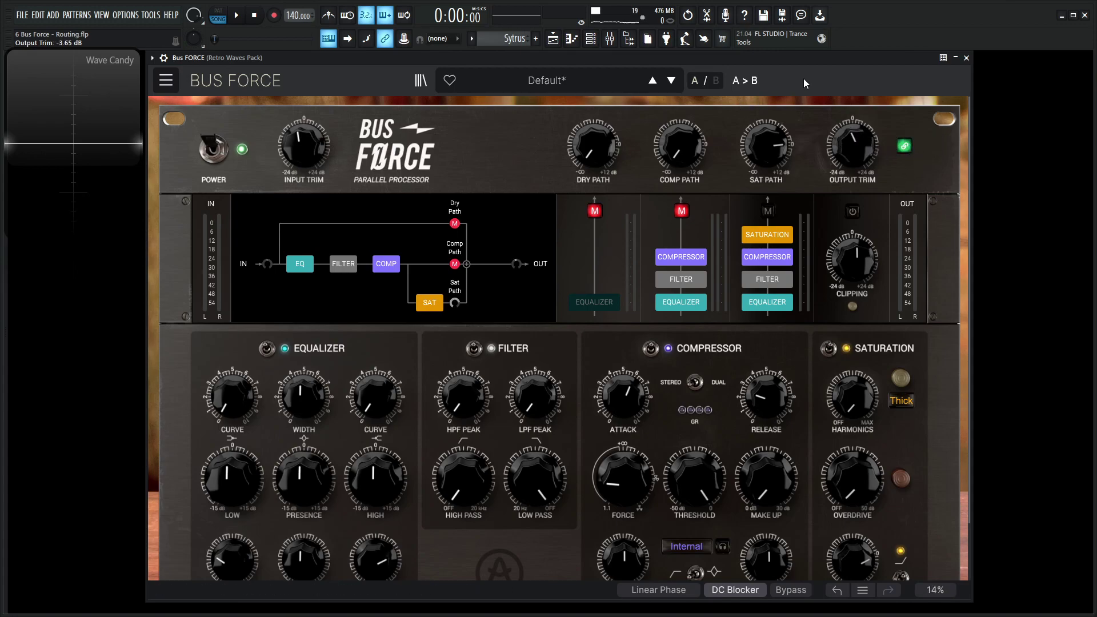
- Switch anti-aliasing to Minimum Phase, back to Linear Phase, then enable the DC Blocker
scroll(955, 326, down, 2)
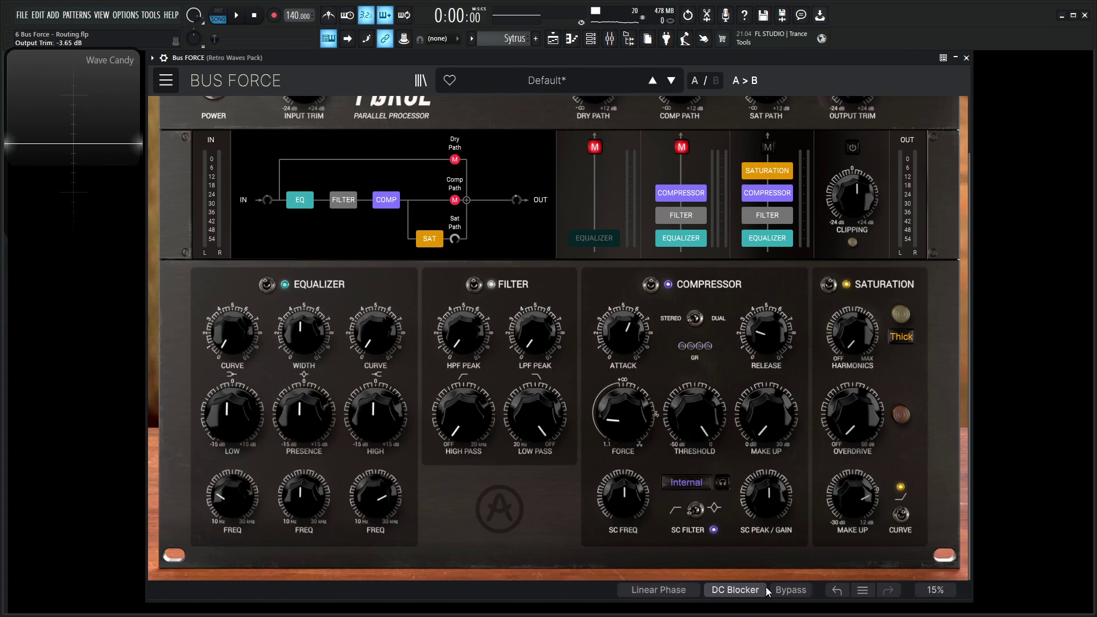
scroll(884, 421, up, 2)
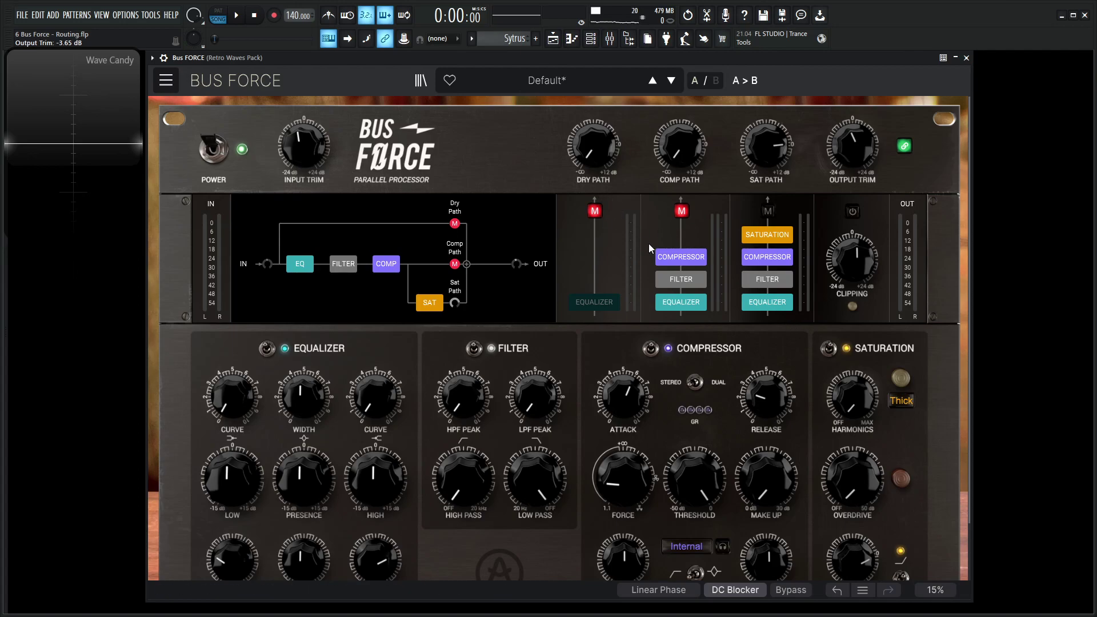
scroll(782, 345, down, 1)
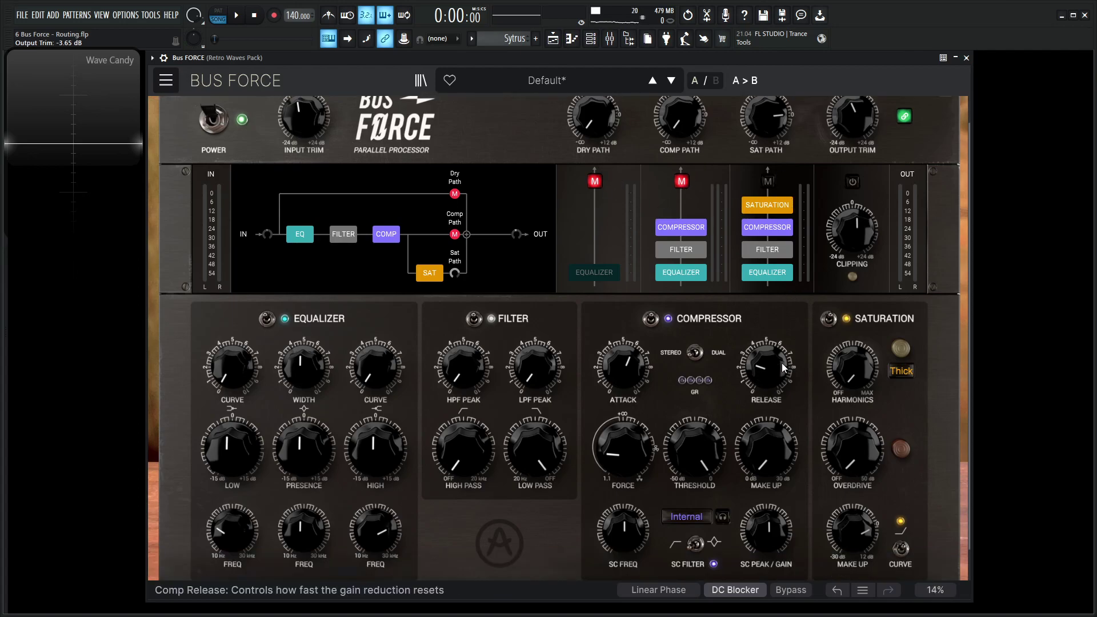
mouse_move(787, 361)
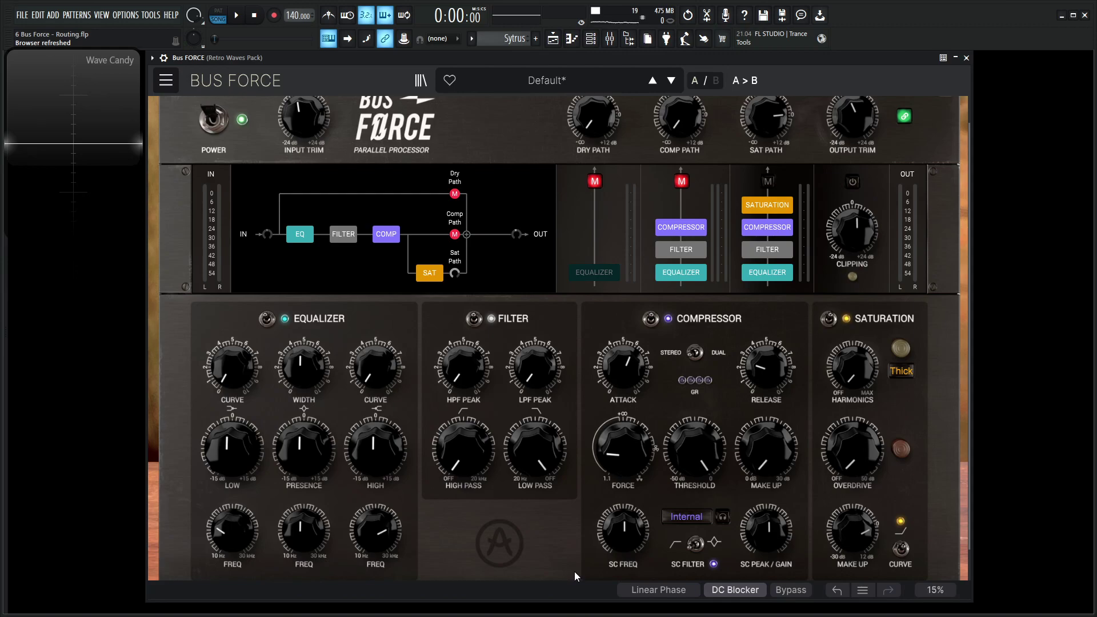
click(666, 592)
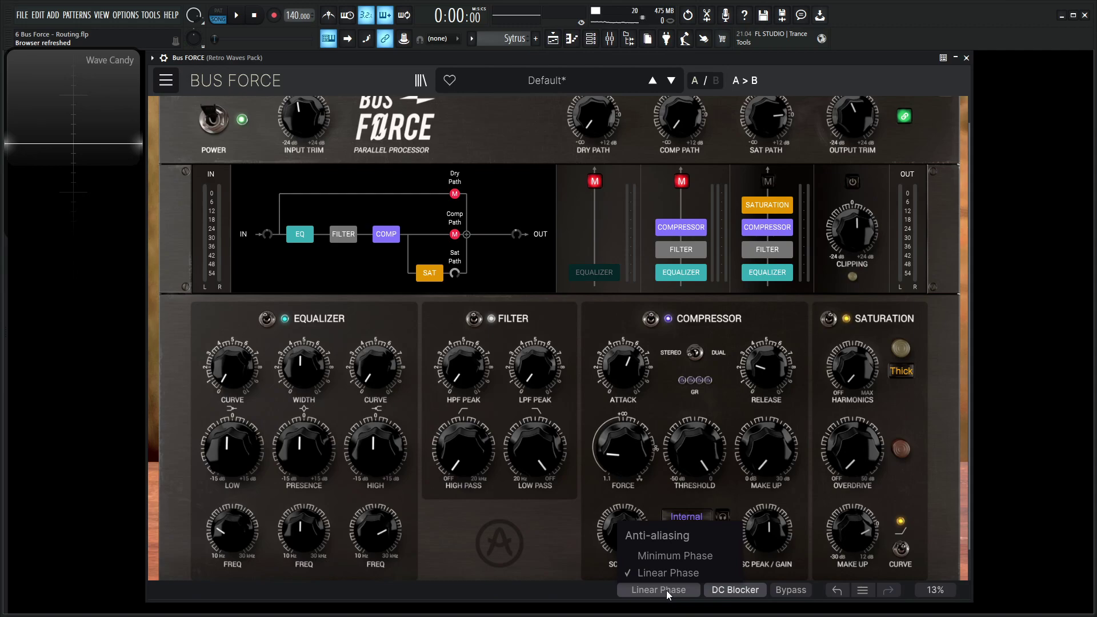
click(669, 558)
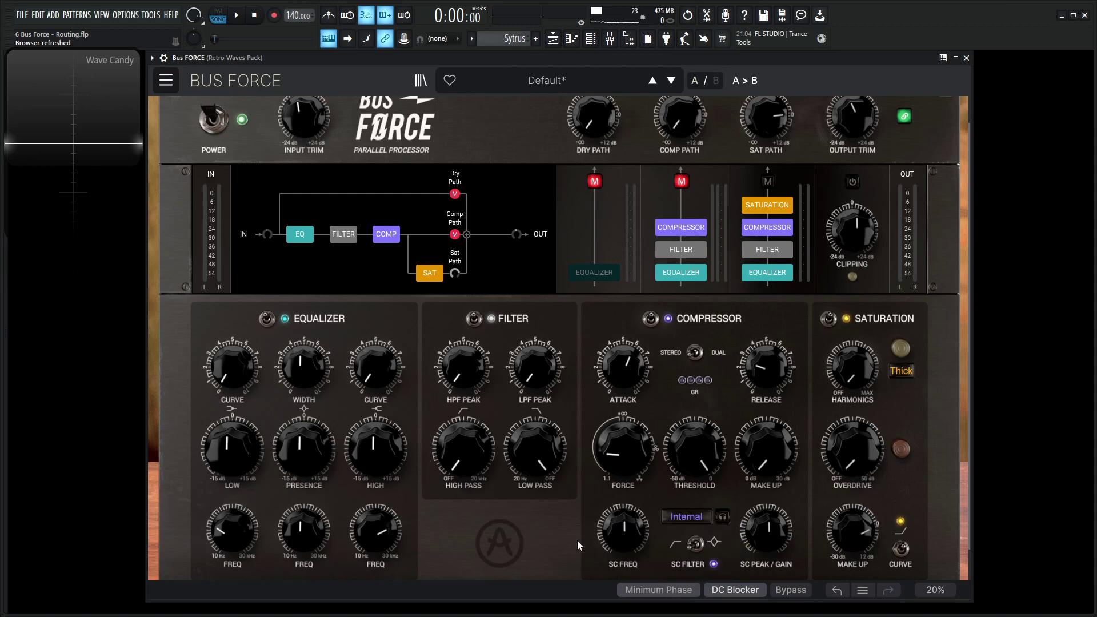
click(657, 590)
click(663, 572)
click(723, 592)
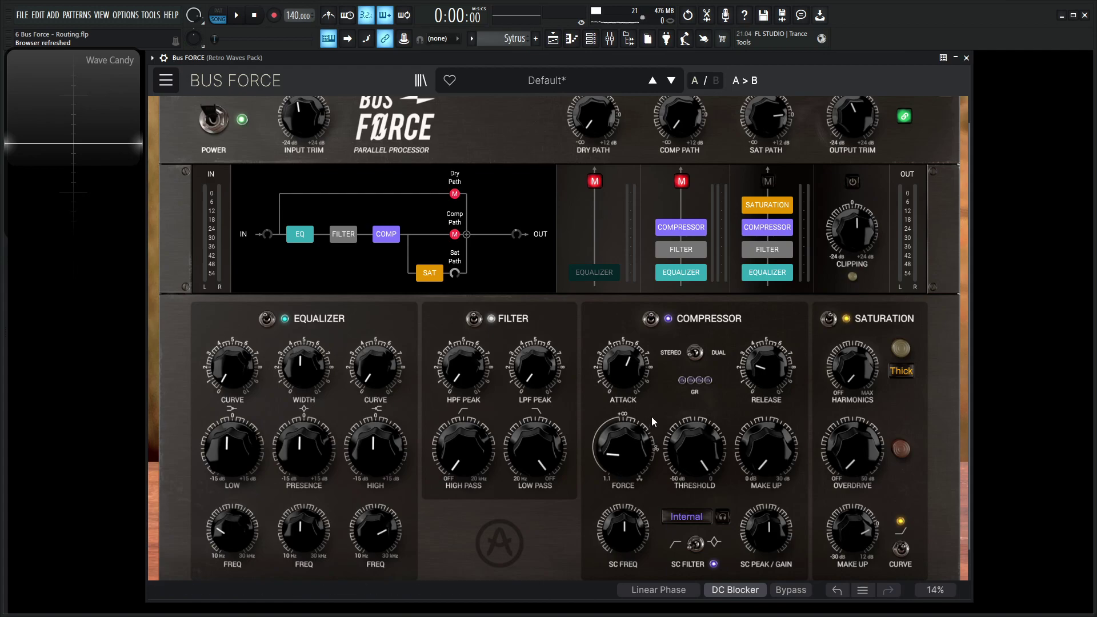
- Open Sytrus and the Mixer, then switch off the DC Blocker in Bus FORCE on the Default insert
key(F5)
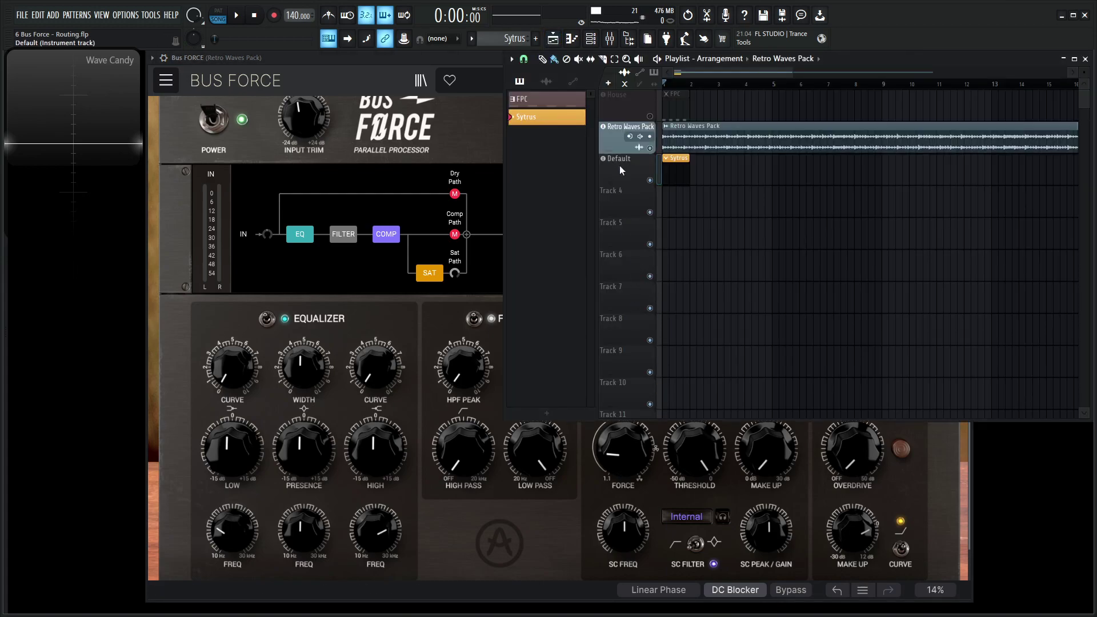
click(676, 159)
key(F9)
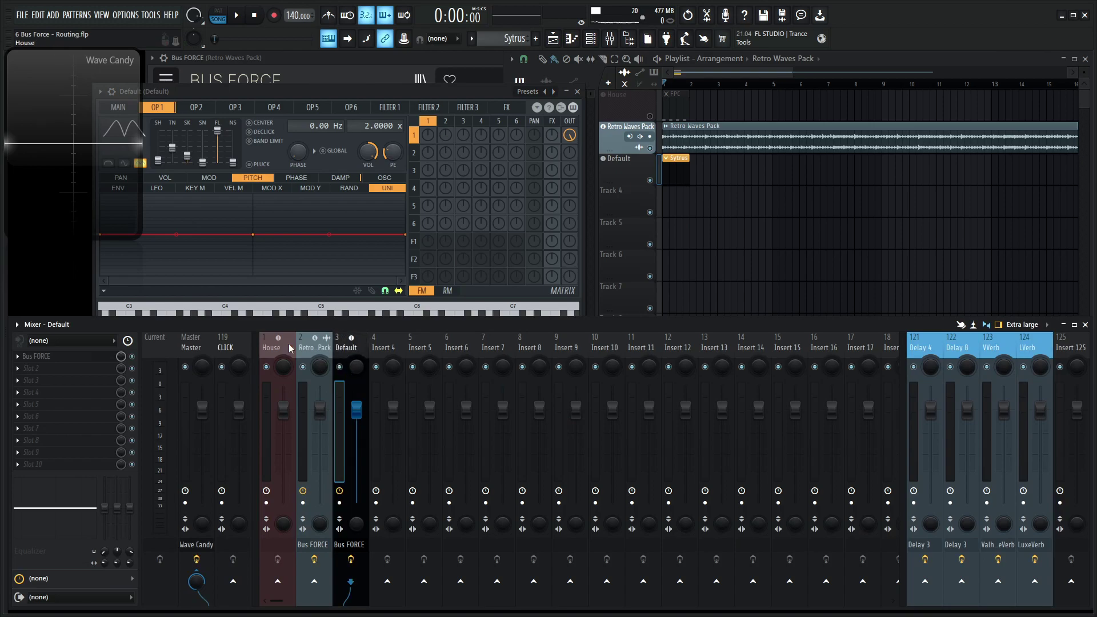
click(89, 359)
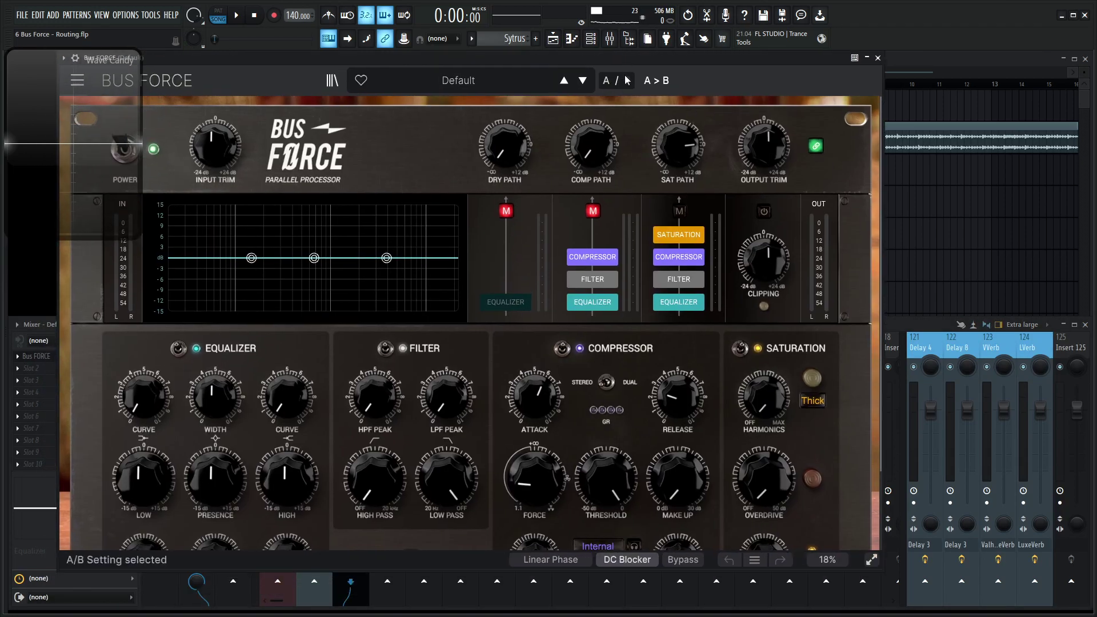
click(626, 559)
- Bring up Sytrus from the Default track and lower the Default insert fader to -12.6 dB
click(609, 38)
click(552, 38)
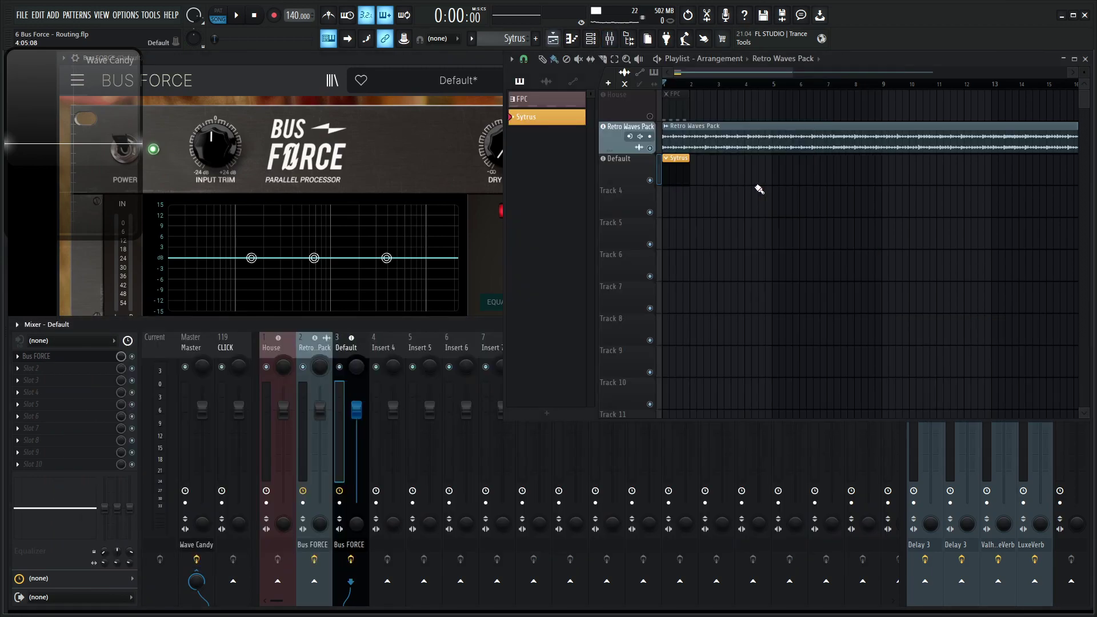
click(638, 169)
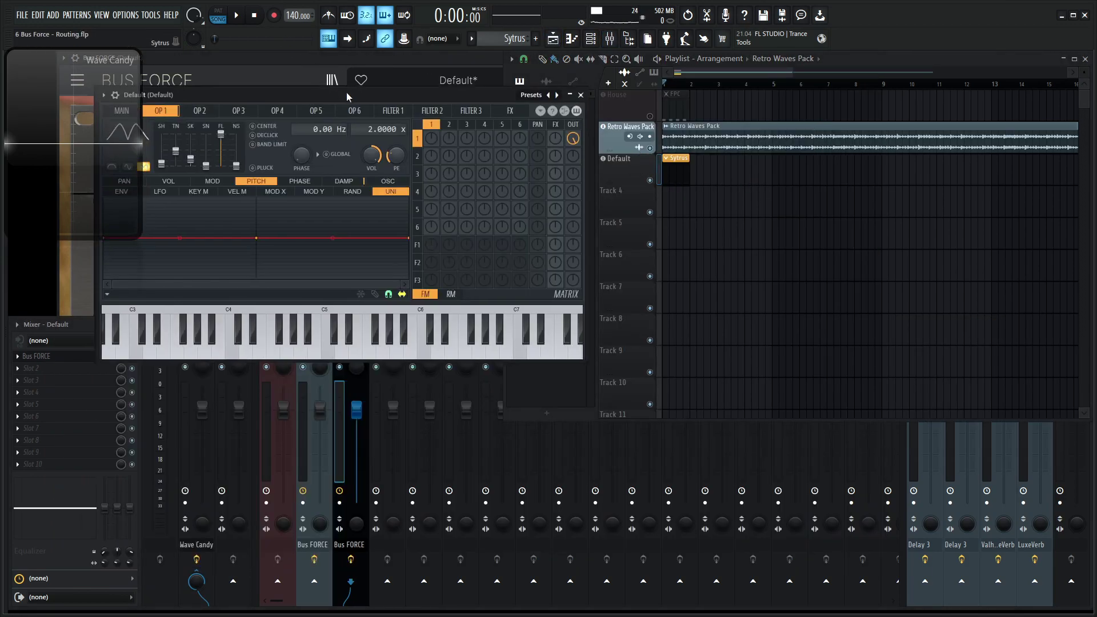
drag(356, 409, 355, 456)
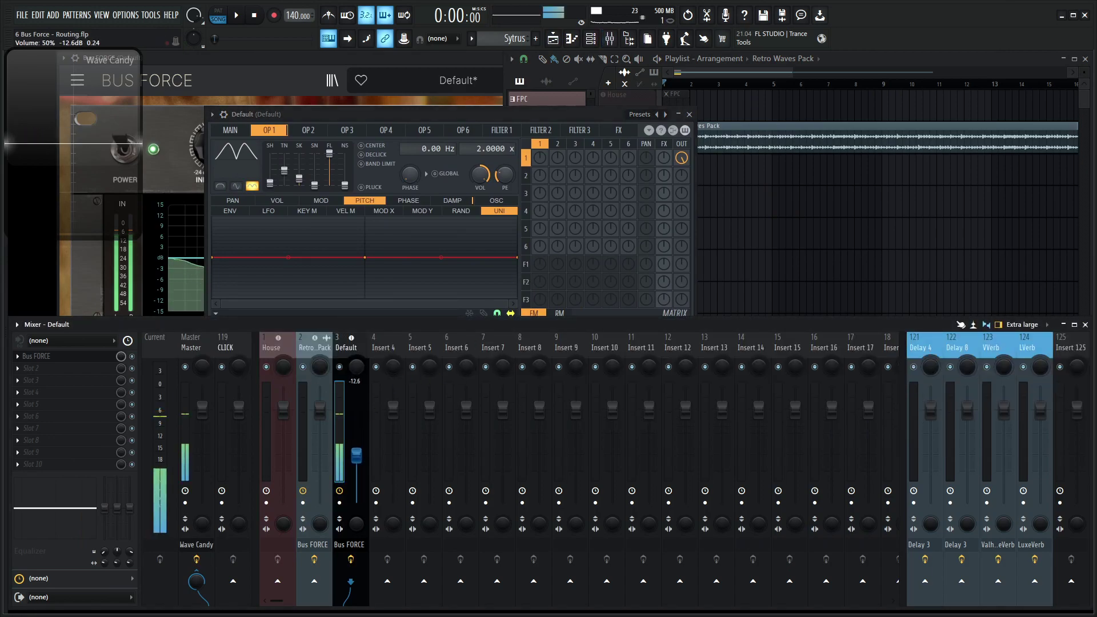
- Bring Sytrus forward and play C5 and F3 test notes with the original sine waveform
click(324, 116)
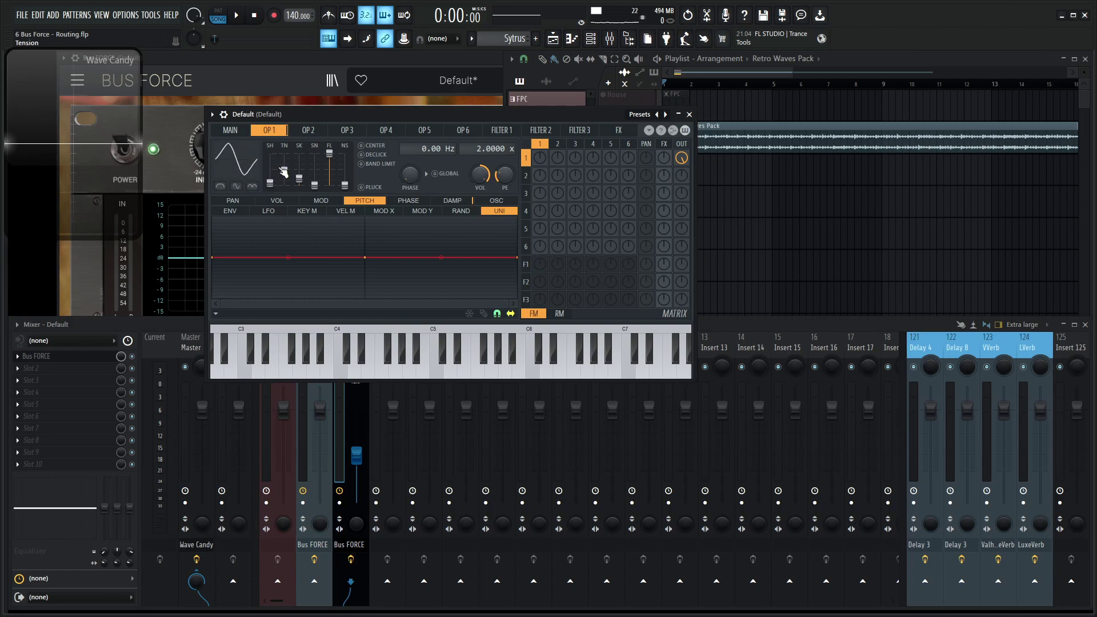
key(z)
key(z)
key(v)
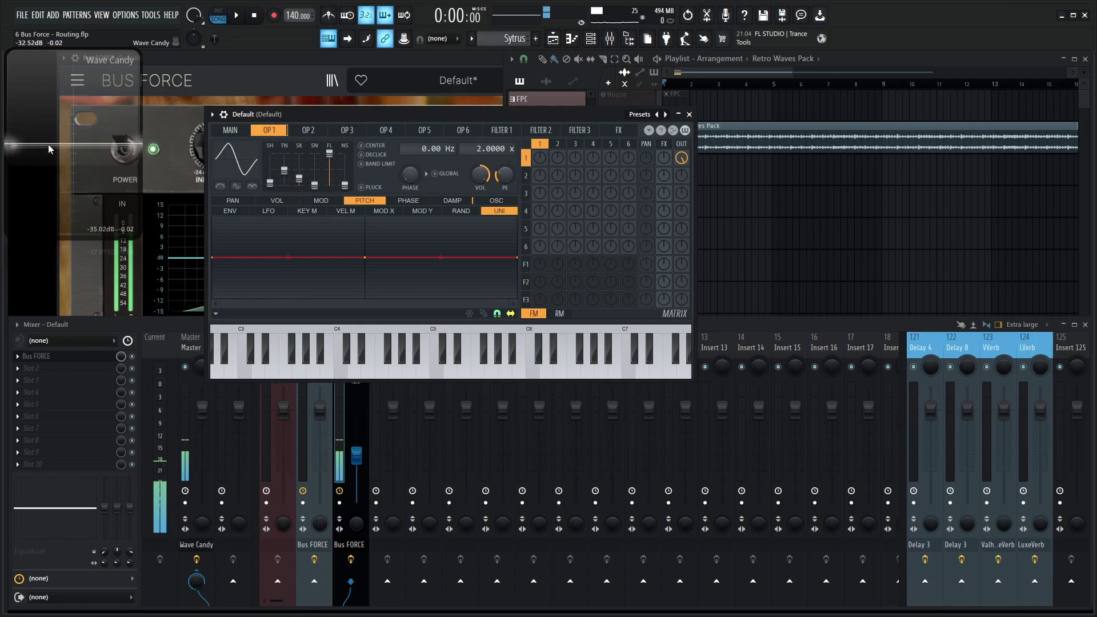
key(z)
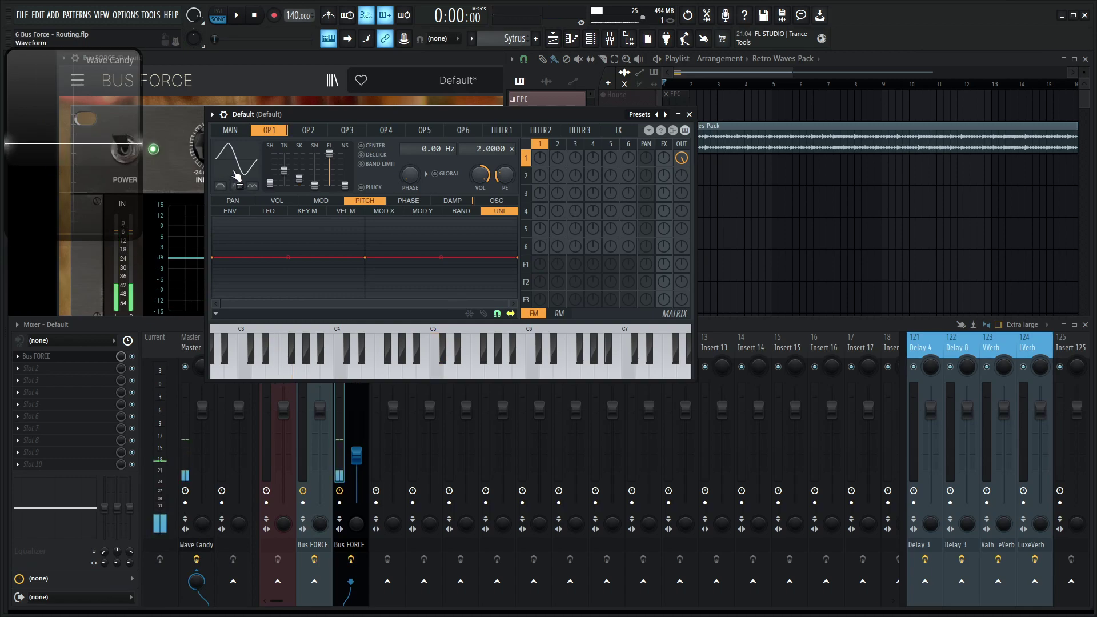
- Switch OP1 to a rectified sine and audition F3, A#4, A3, C5 and G4 notes
click(253, 187)
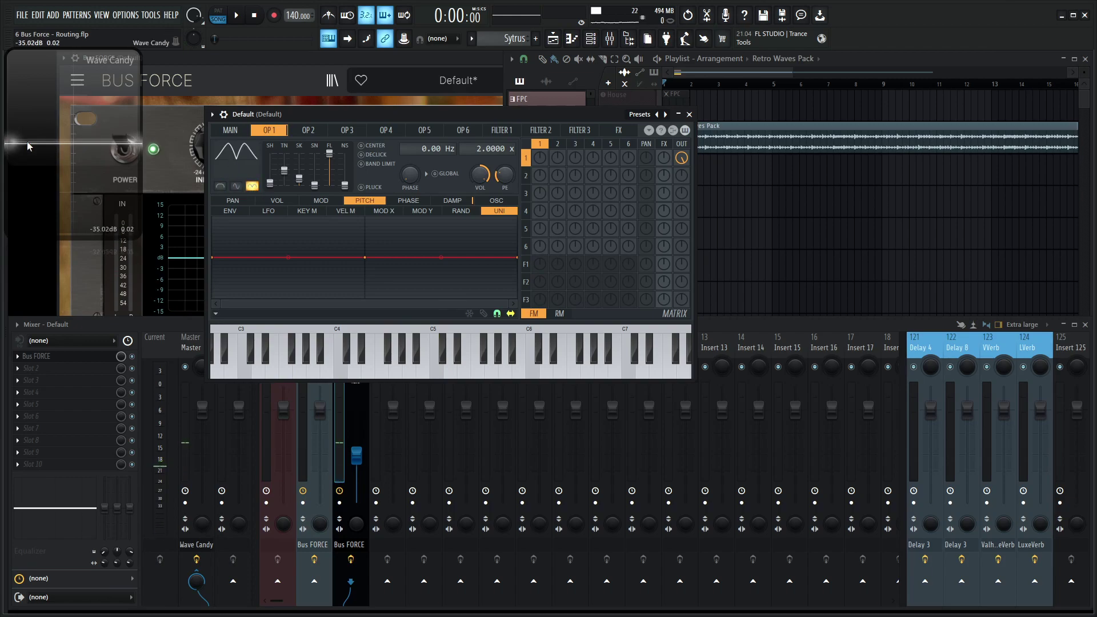
key(v)
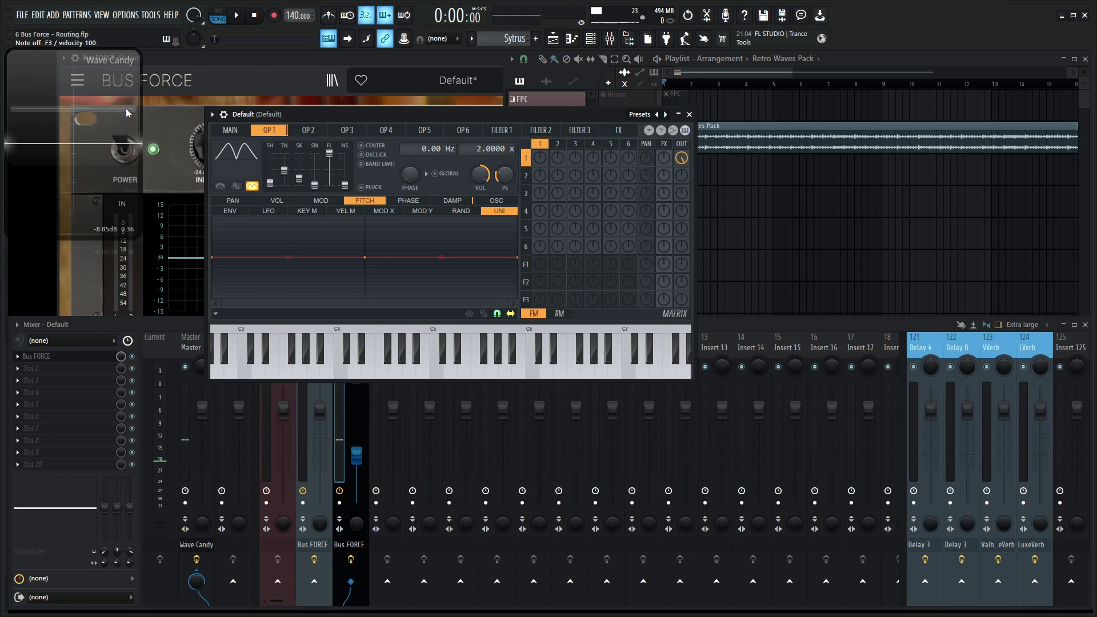
key(i)
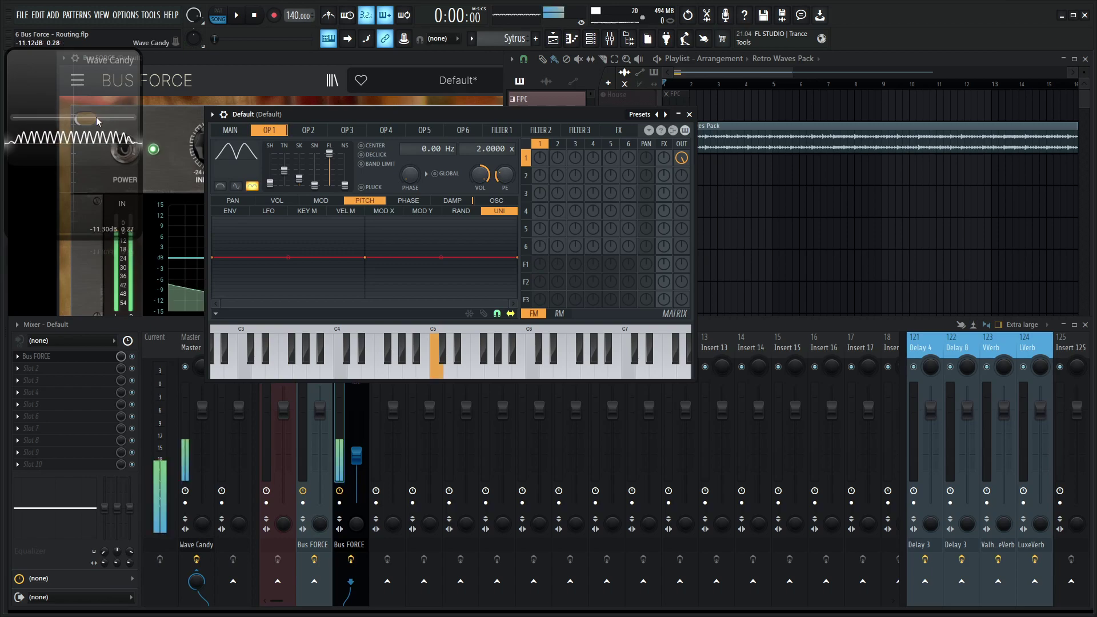
key(v)
key(7)
key(v)
key(n)
key(v)
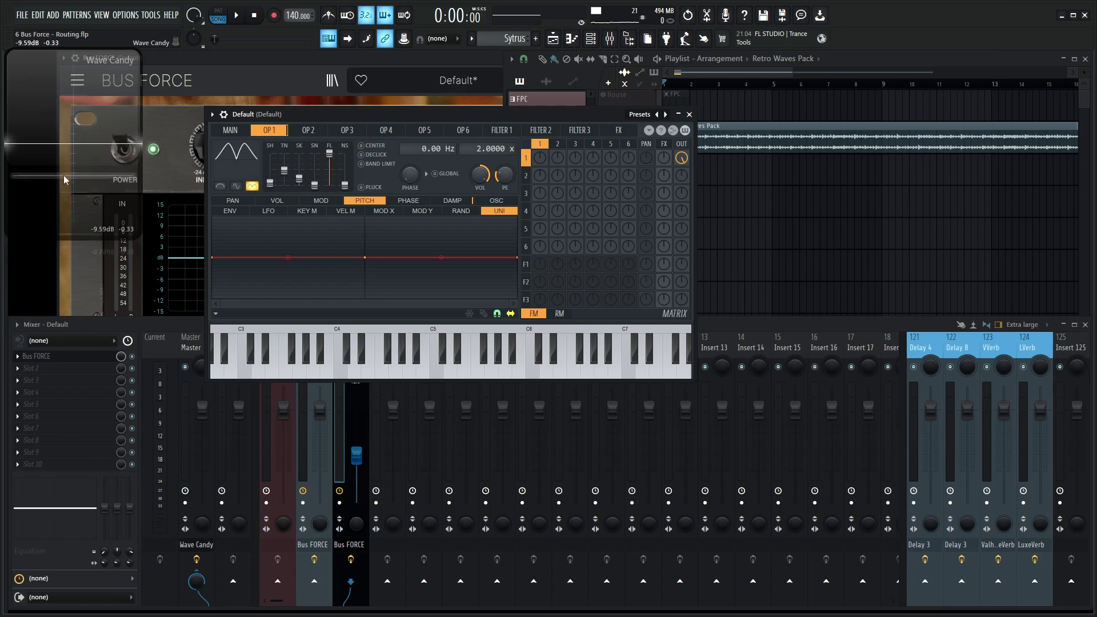
key(z)
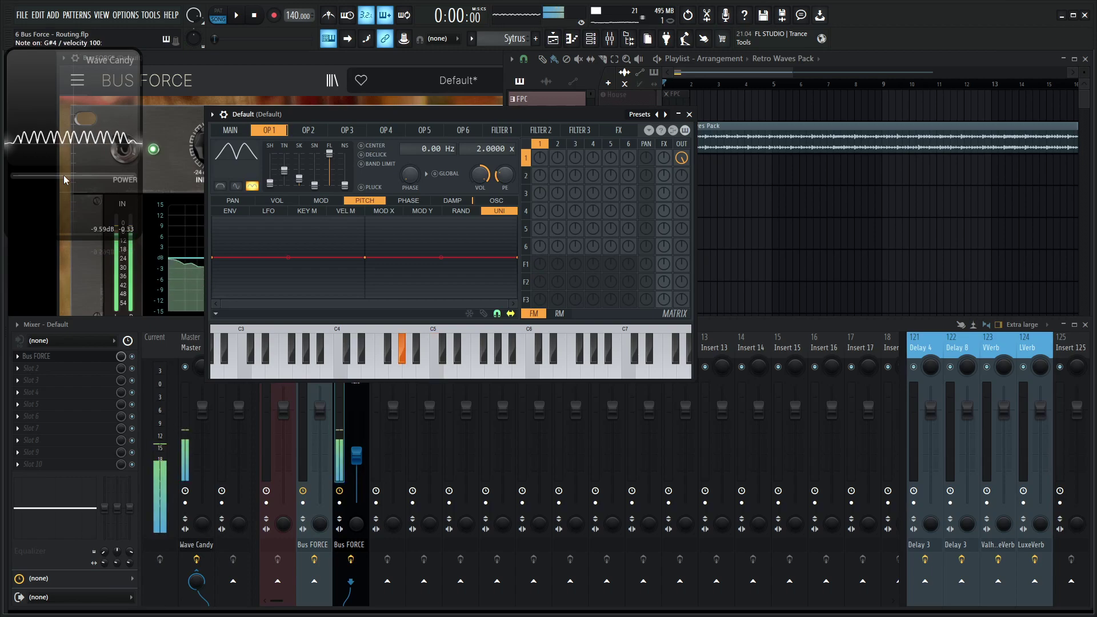
key(z)
key(b)
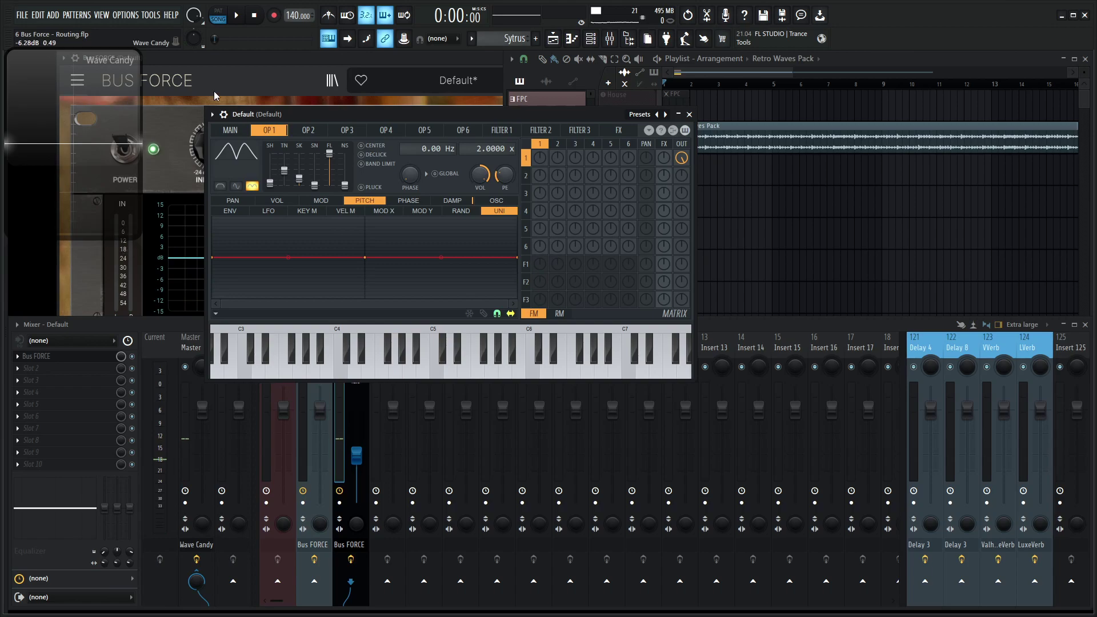
click(249, 76)
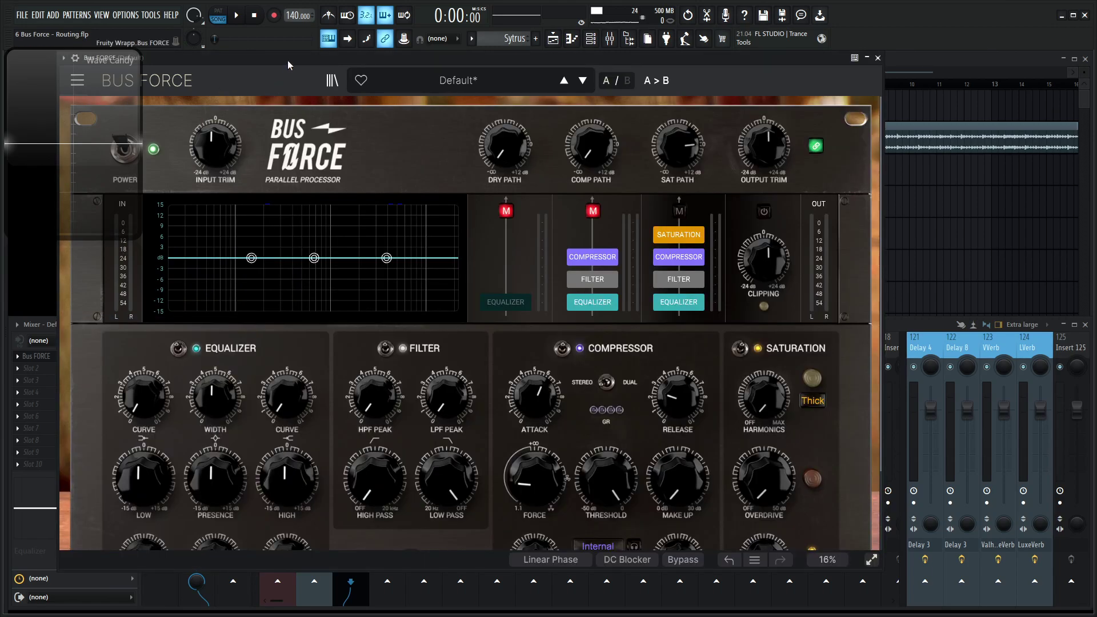
- Toggle Bus Force's DC Blocker while playing G4 and C5 test notes to compare the analyzer spectrum
drag(287, 60, 375, 60)
key(b)
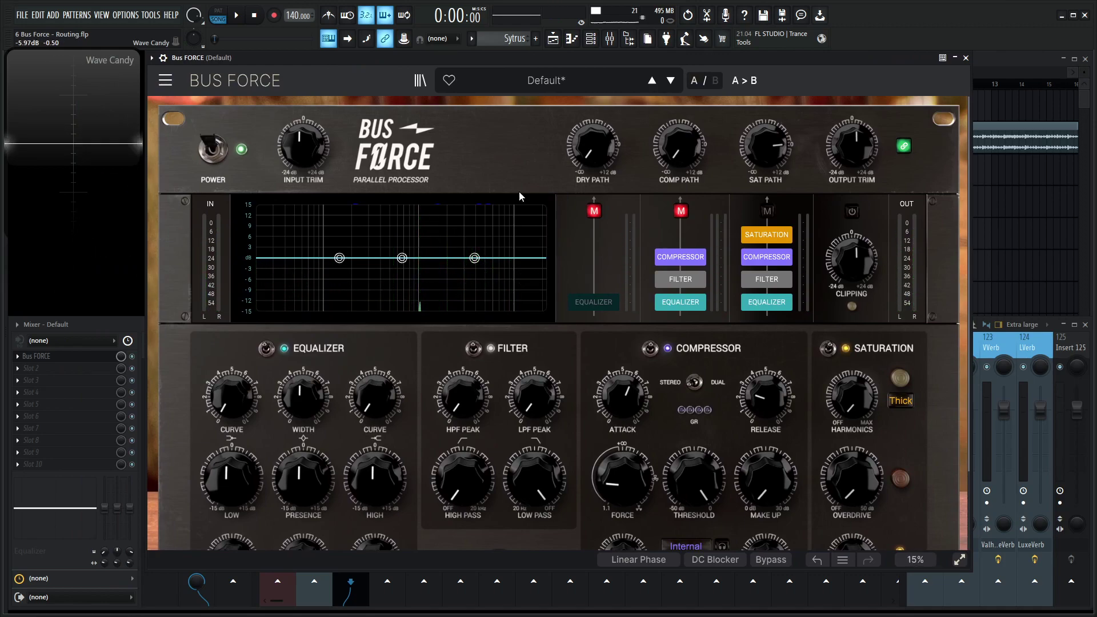
click(715, 559)
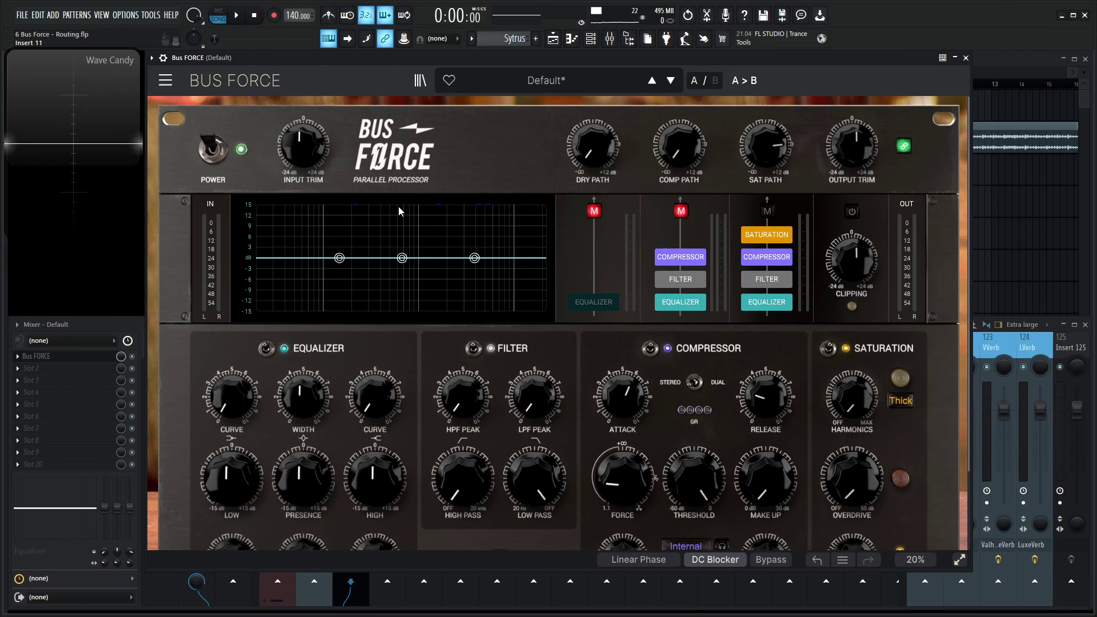
key(z)
key(z)
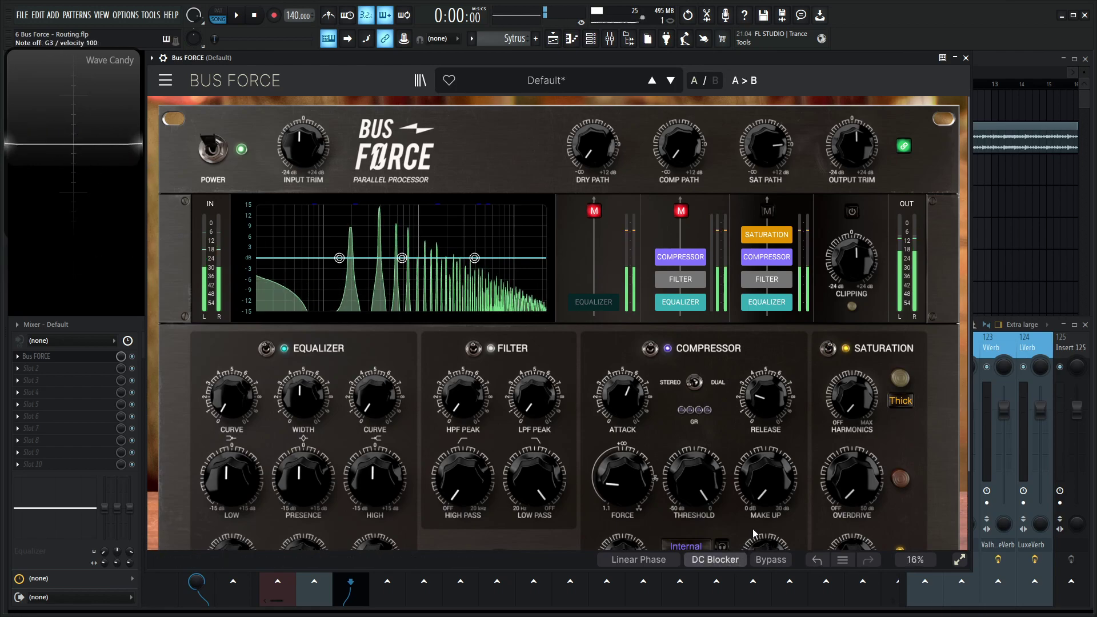
click(714, 559)
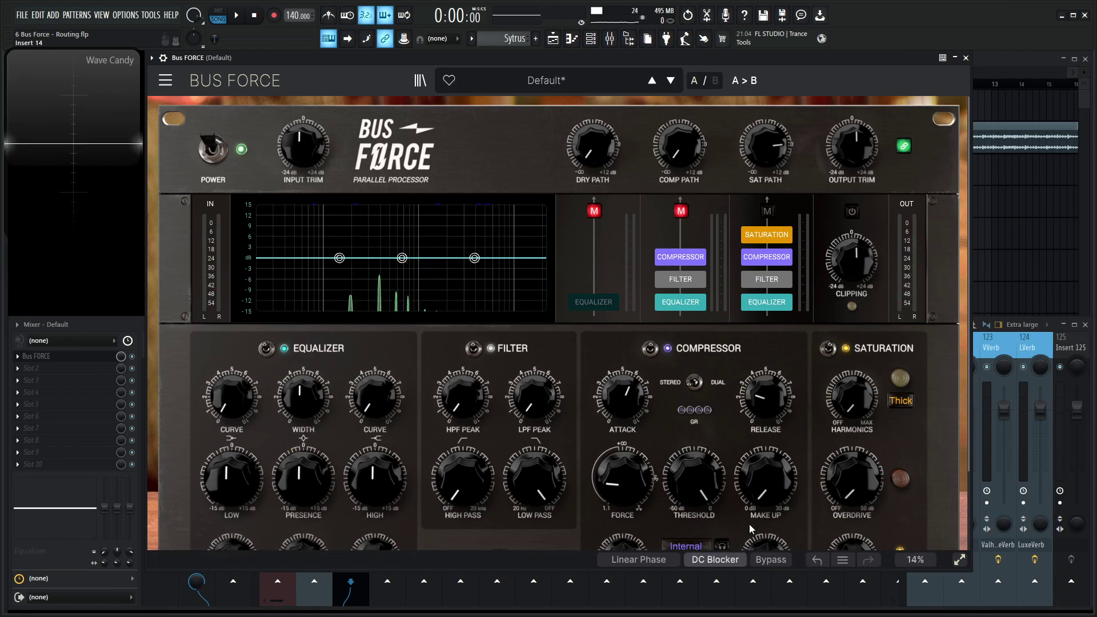